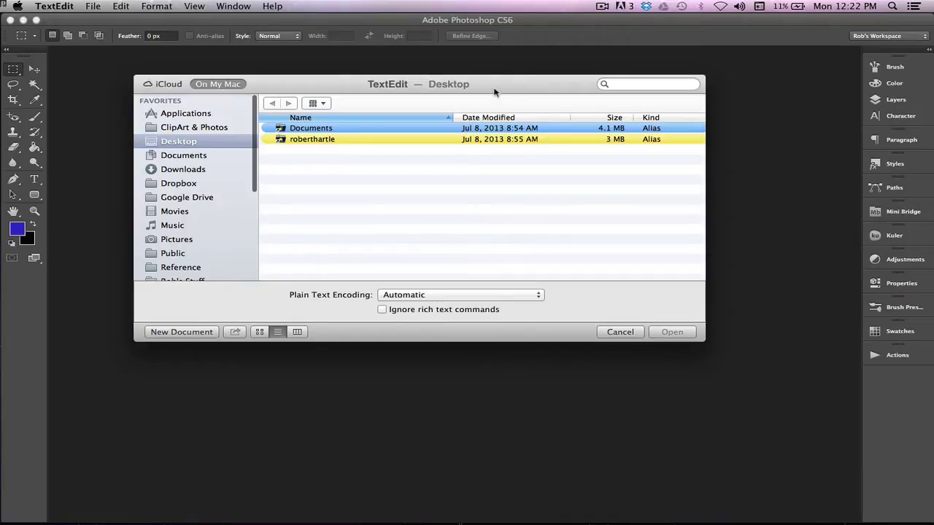
# Create a new blank Untitled TextEdit document from the Open dialog.
pyautogui.click(182, 332)
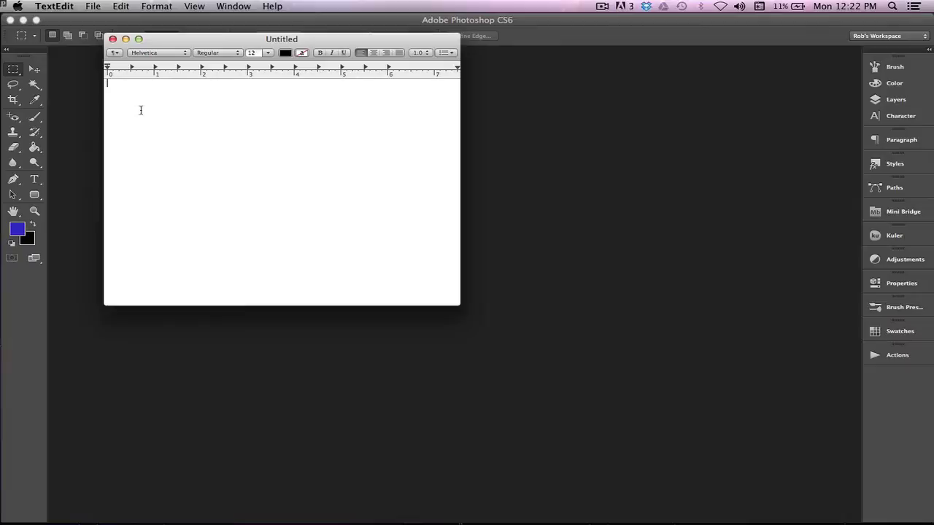
# Show the Fonts panel from the Format menu and place it right of the document.
pyautogui.click(154, 5)
pyautogui.moveTo(158, 24)
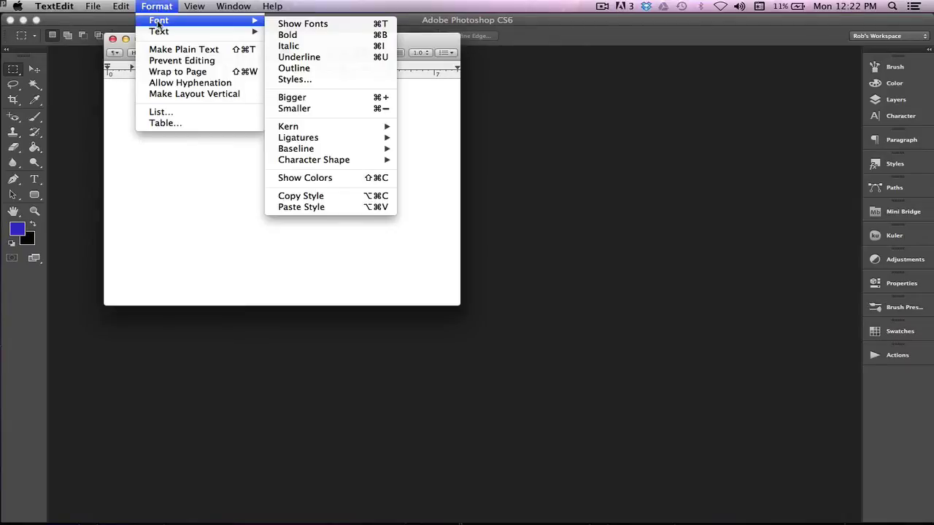
pyautogui.click(311, 21)
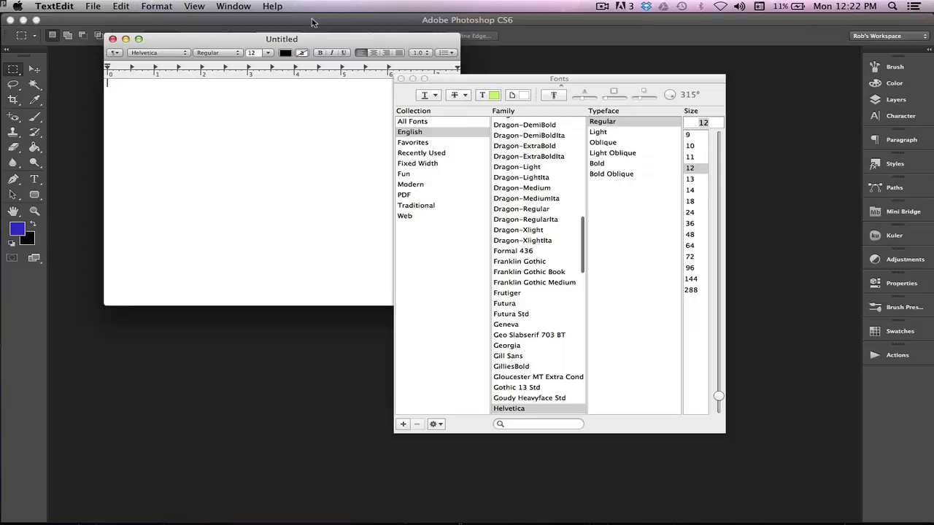
pyautogui.moveTo(614, 80); pyautogui.dragTo(708, 78)
pyautogui.scroll(10, 634, 182)
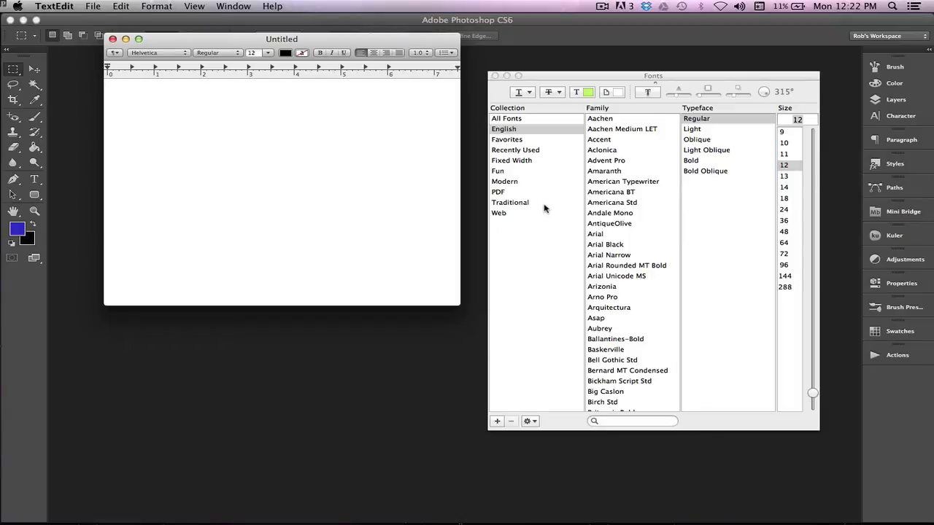
# Open the Special Characters viewer from the Edit menu and nudge it slightly left.
pyautogui.click(123, 6)
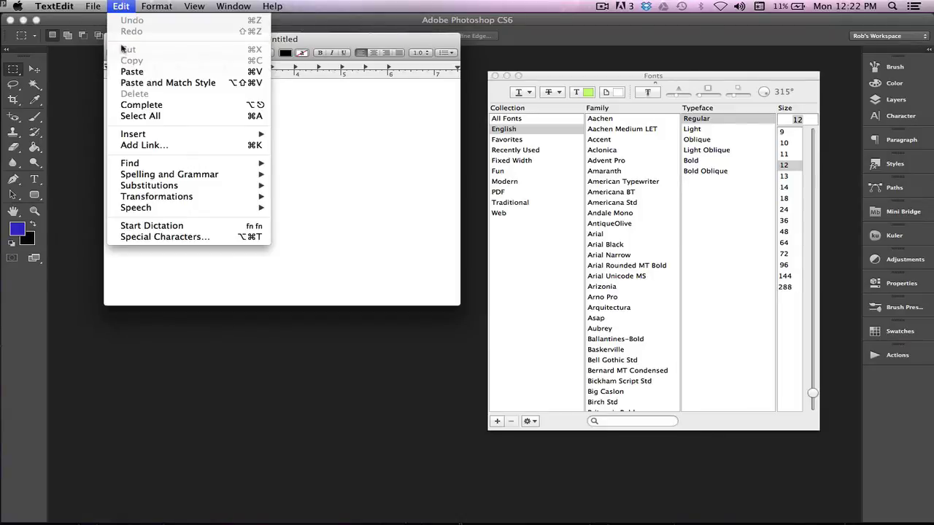
pyautogui.click(141, 237)
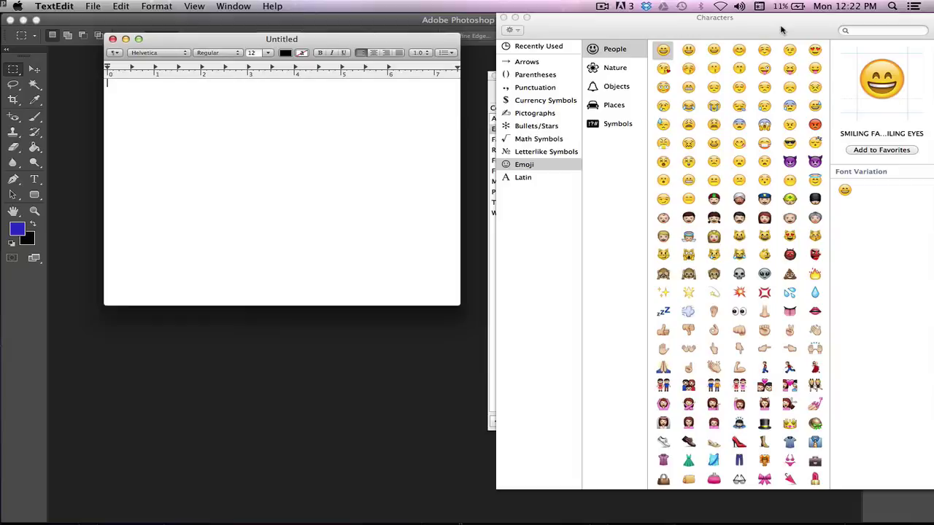
pyautogui.moveTo(781, 29); pyautogui.dragTo(756, 32)
# Switch the viewer to Emoji and browse the Nature, Objects, Places and Symbols categories.
pyautogui.click(760, 6)
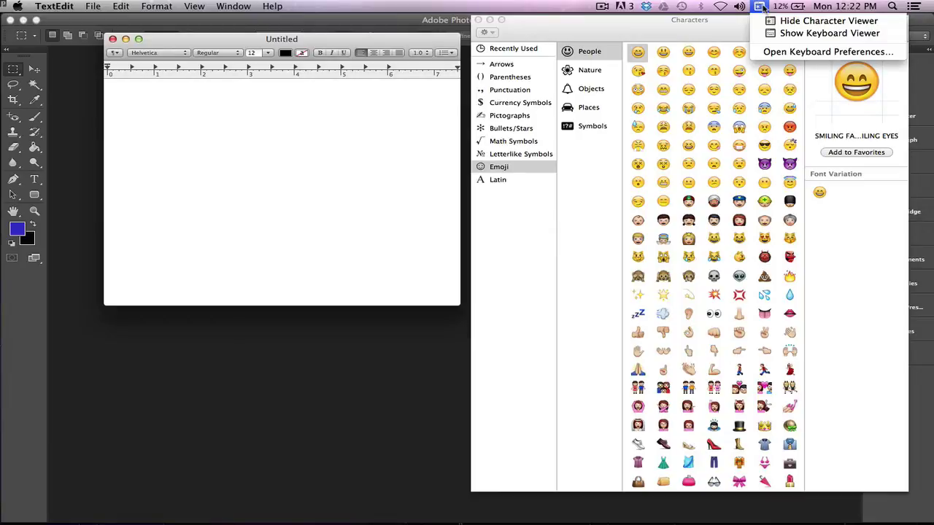
pyautogui.click(817, 21)
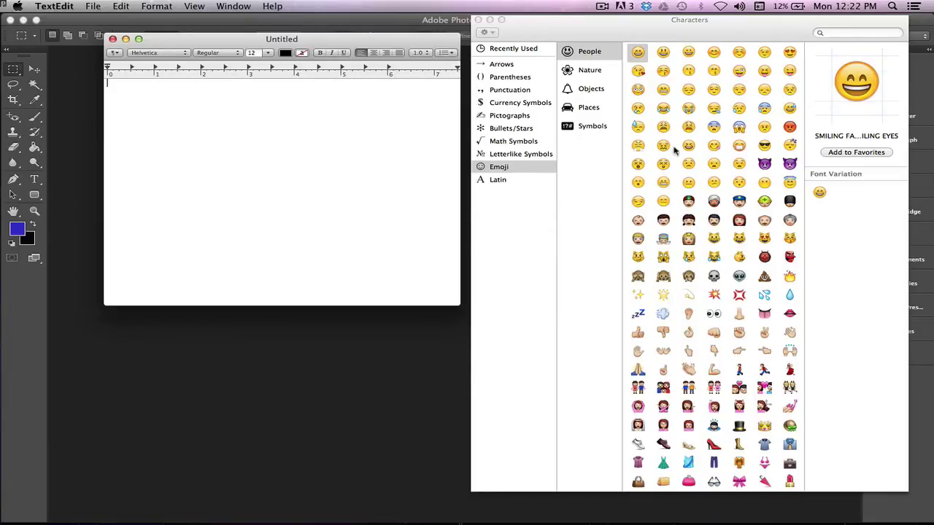
pyautogui.scroll(-2, 669, 165)
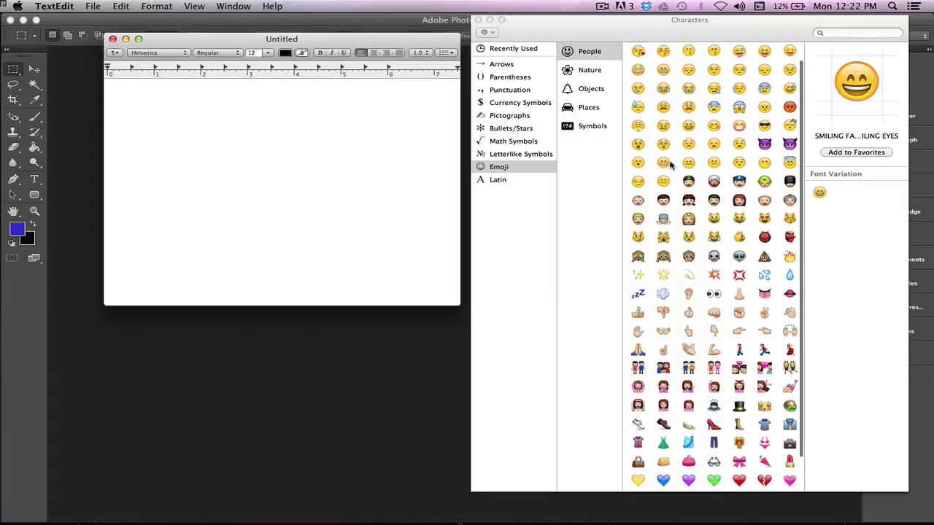
pyautogui.scroll(1, 670, 165)
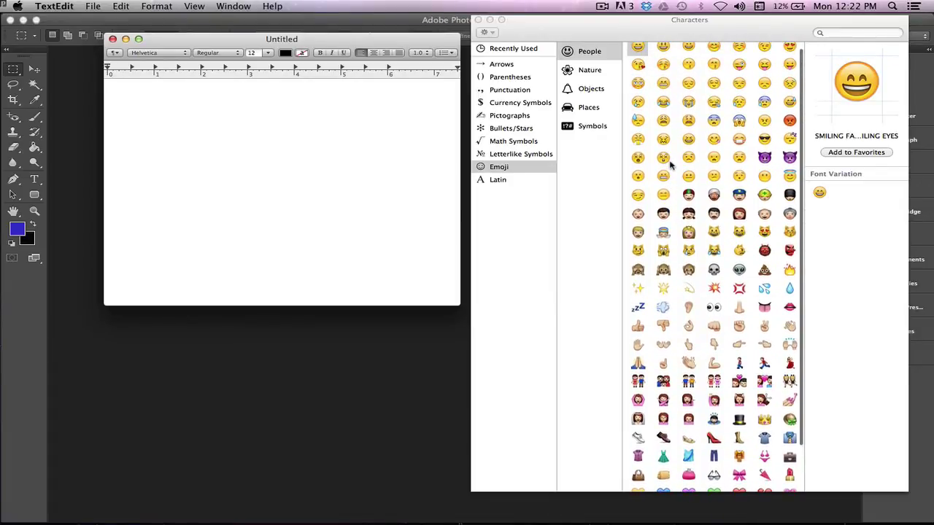
pyautogui.scroll(-3, 670, 165)
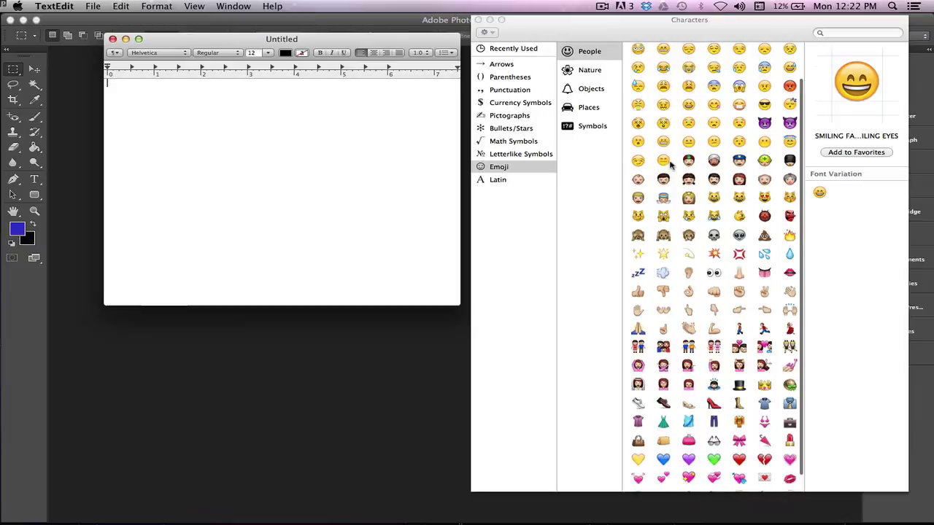
pyautogui.click(582, 71)
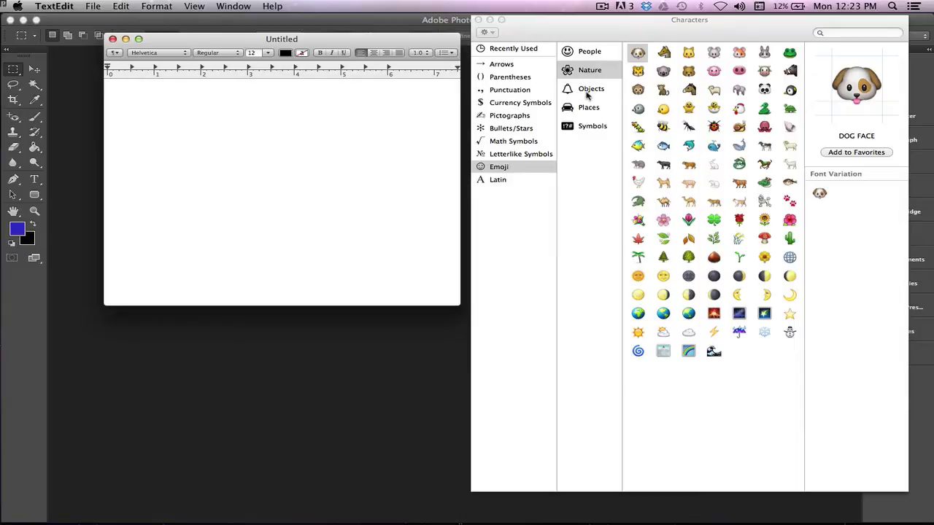
pyautogui.click(587, 93)
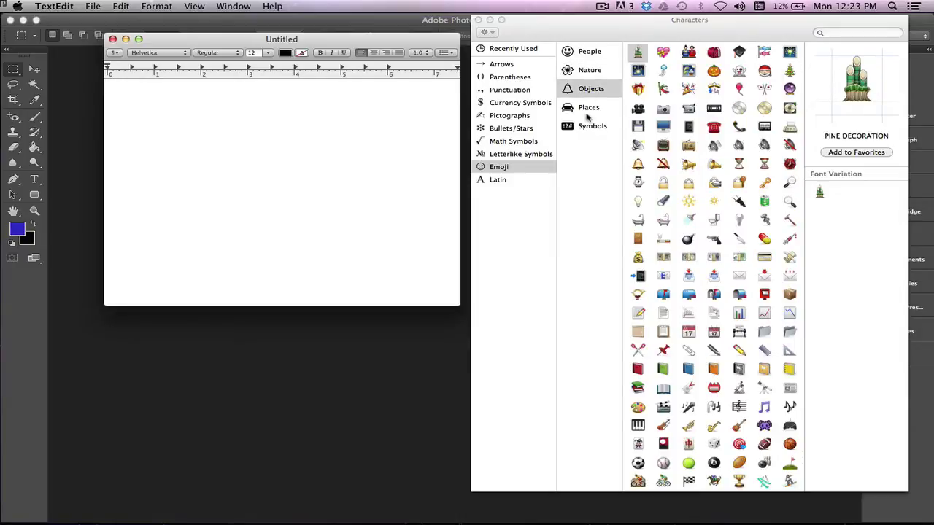
pyautogui.click(586, 114)
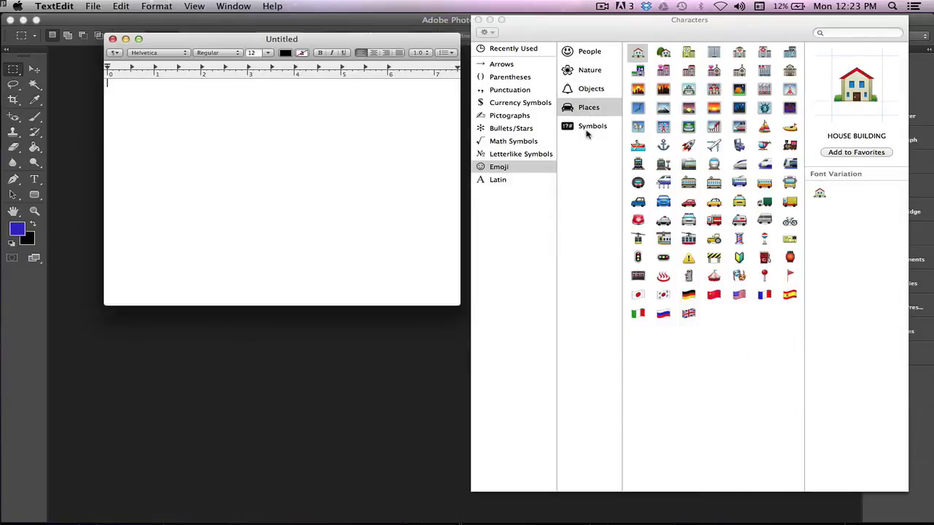
pyautogui.click(587, 133)
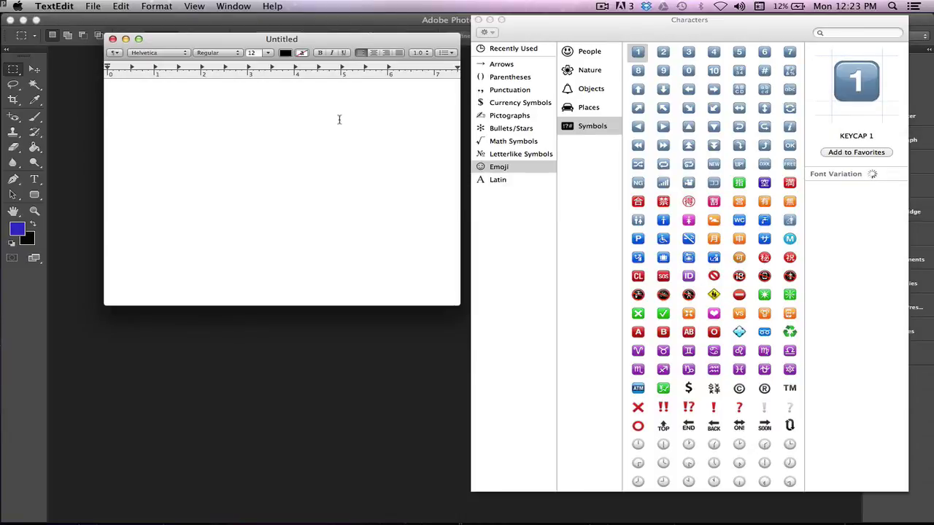
# Insert the keycap 2, right-pointing triangle and pink women's symbol emoji into the document.
pyautogui.write('a')
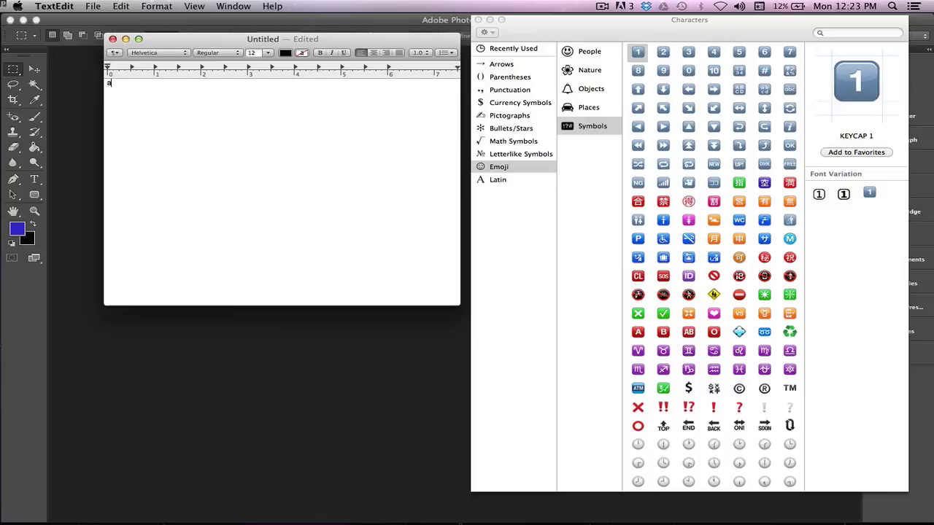
pyautogui.doubleClick(663, 52)
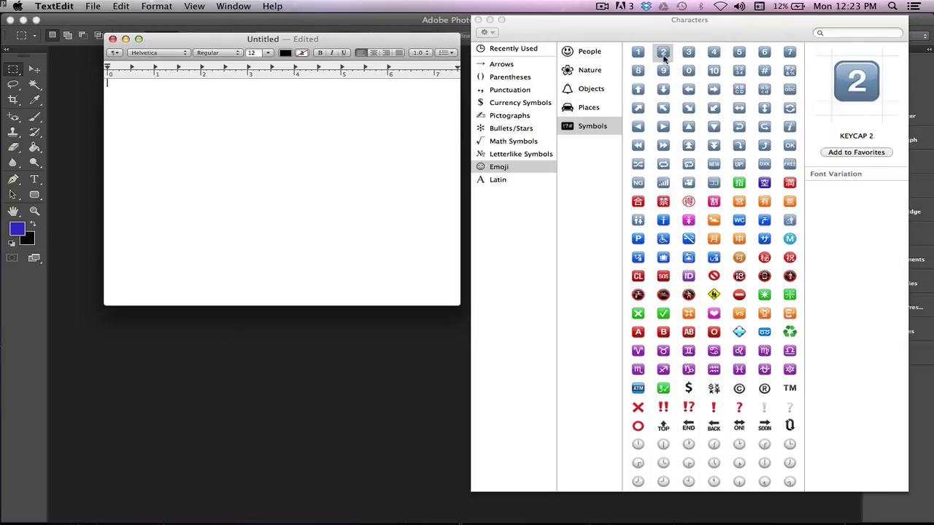
pyautogui.doubleClick(663, 126)
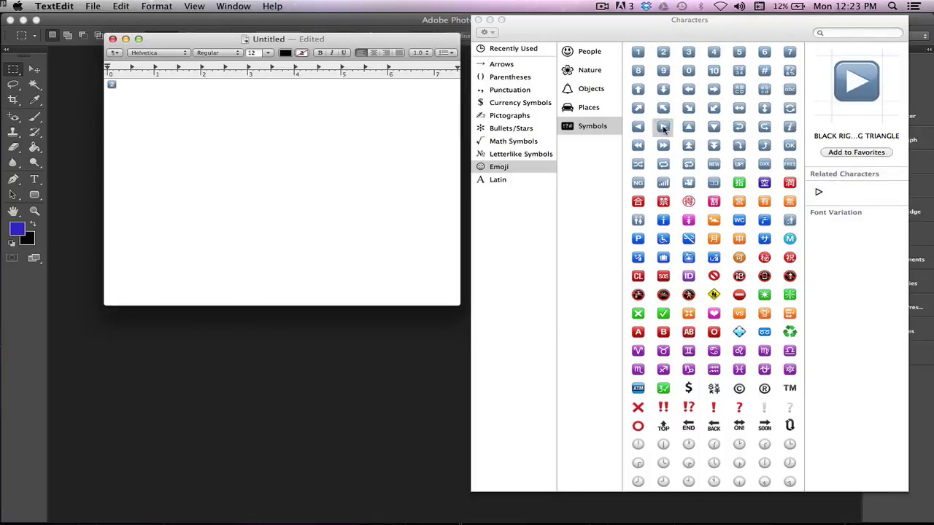
pyautogui.doubleClick(688, 220)
# From the People emoji, insert the relieved face, another face and the smiling open-mouth face.
pyautogui.scroll(-5, 688, 343)
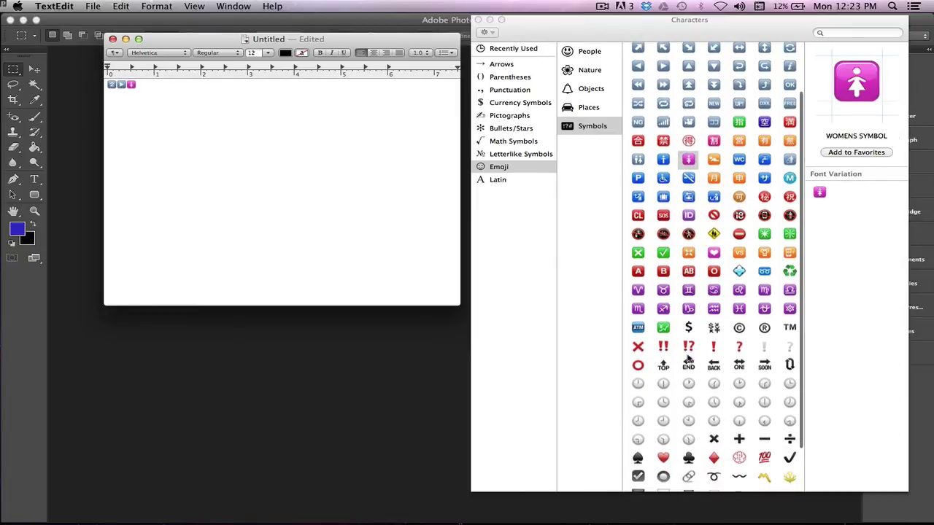
pyautogui.scroll(-1, 688, 356)
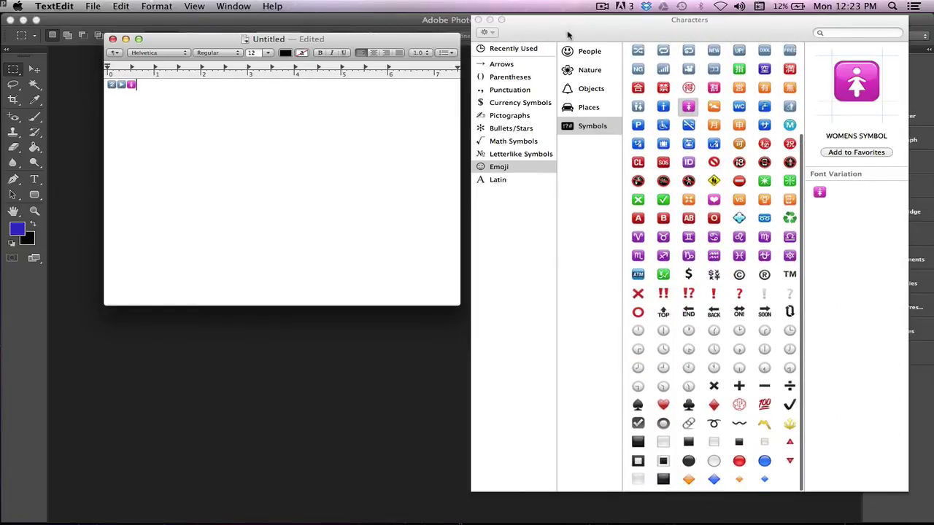
pyautogui.click(586, 53)
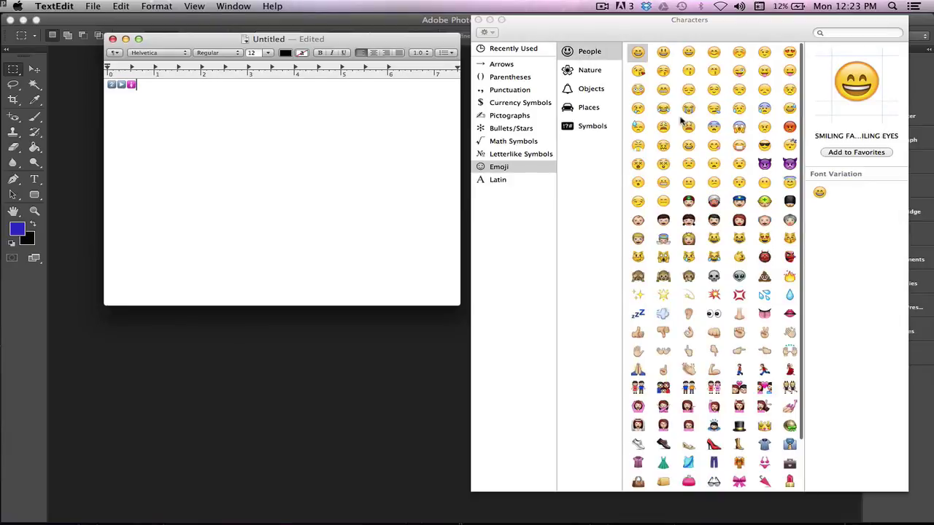
pyautogui.doubleClick(713, 90)
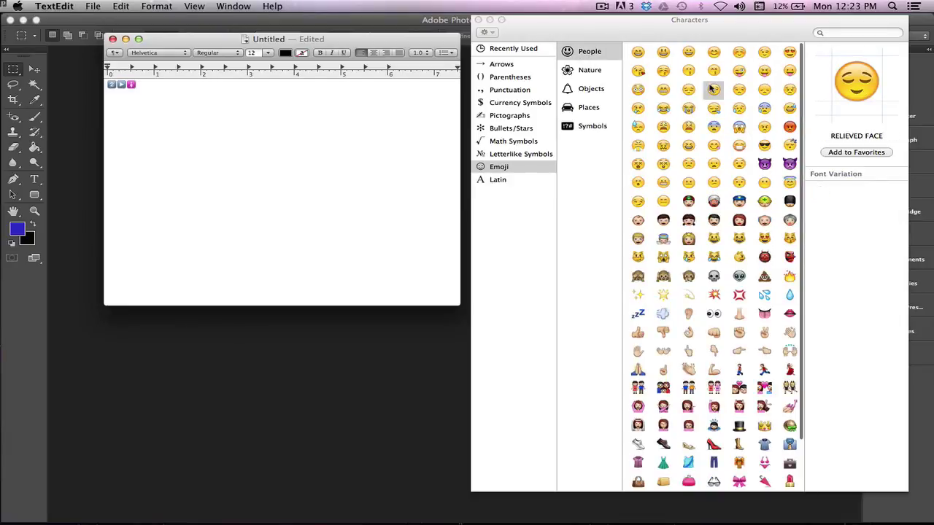
pyautogui.doubleClick(639, 89)
pyautogui.doubleClick(663, 53)
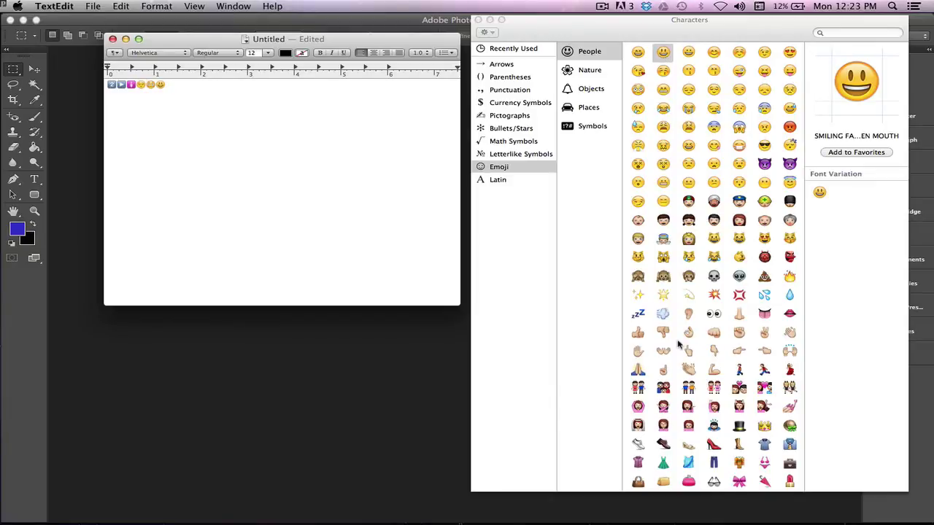
pyautogui.scroll(-3, 678, 344)
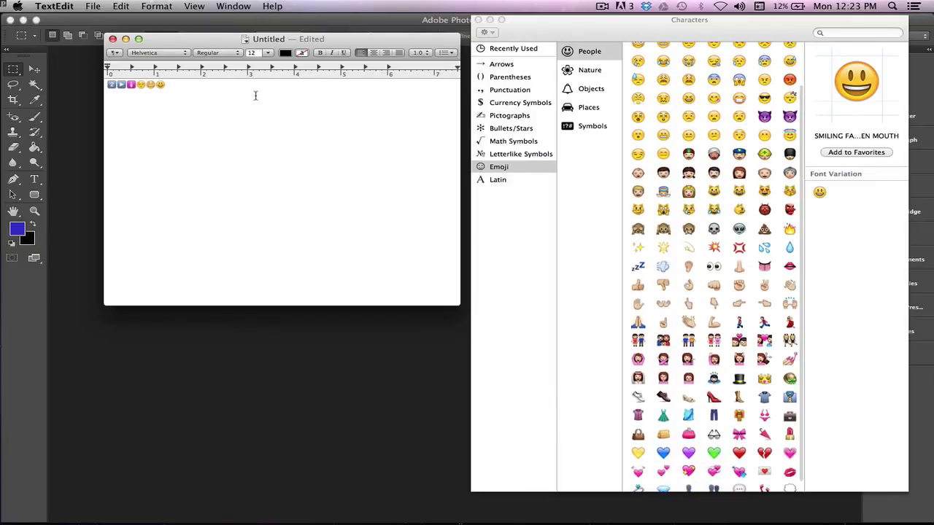
# Set all the emoji to 144 pt, then enlarge the document window and move the Characters window aside.
pyautogui.moveTo(235, 96); pyautogui.dragTo(101, 74)
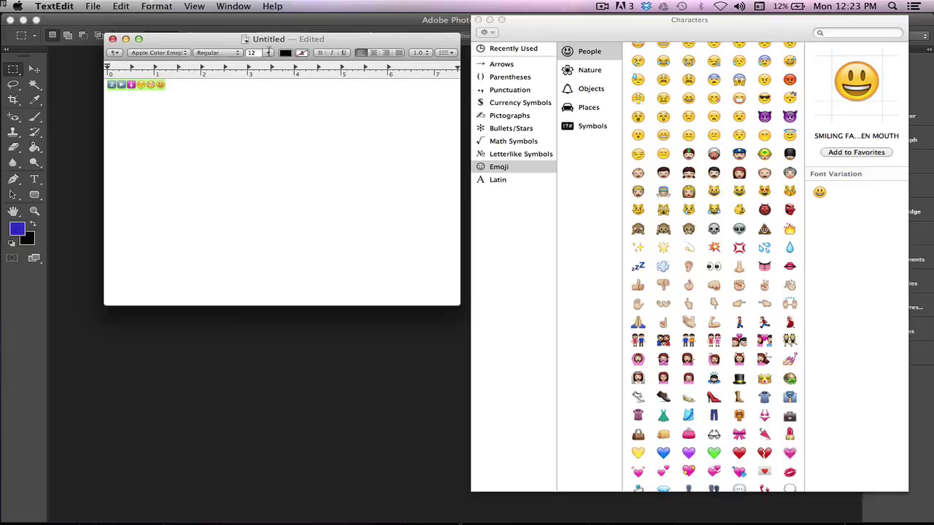
pyautogui.click(268, 54)
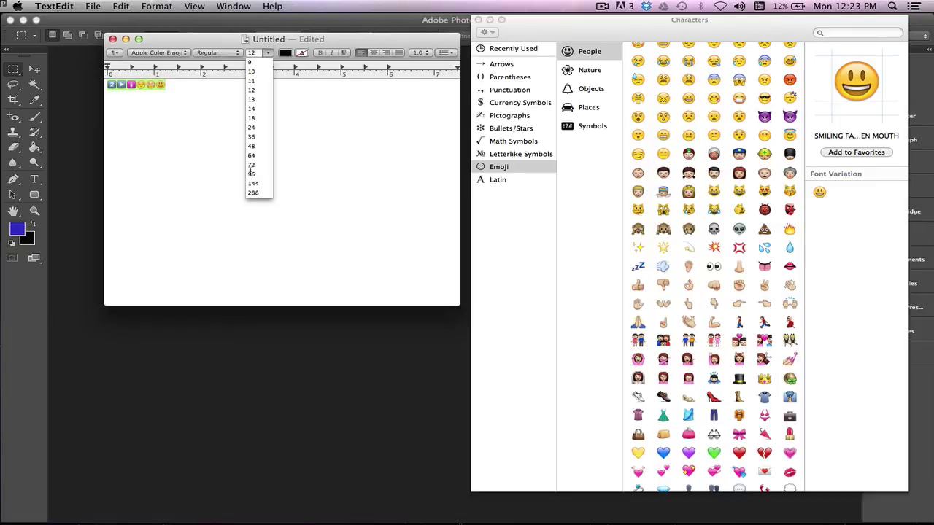
pyautogui.click(253, 183)
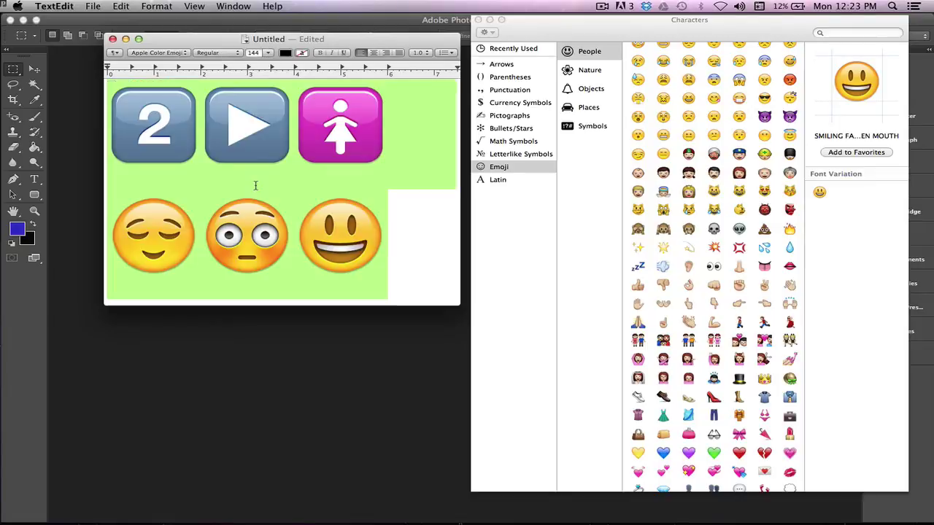
pyautogui.click(335, 196)
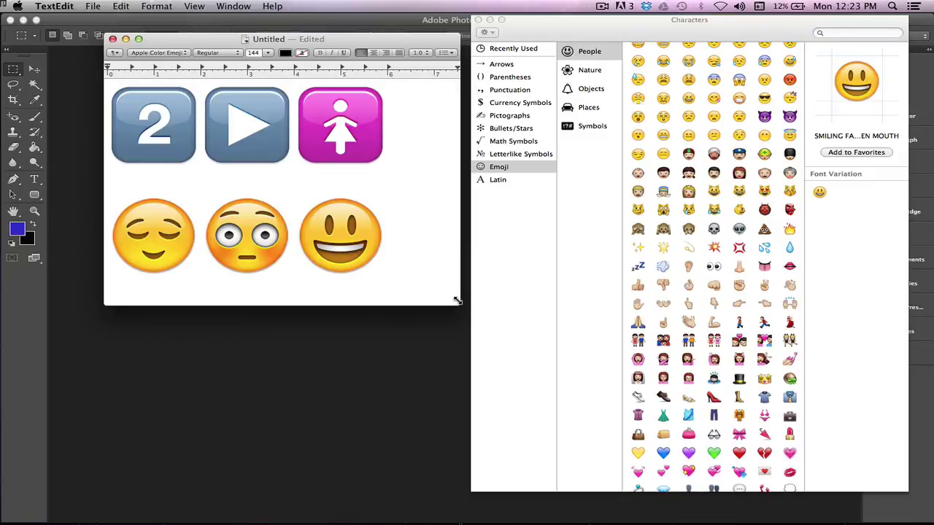
pyautogui.moveTo(457, 301); pyautogui.dragTo(552, 437)
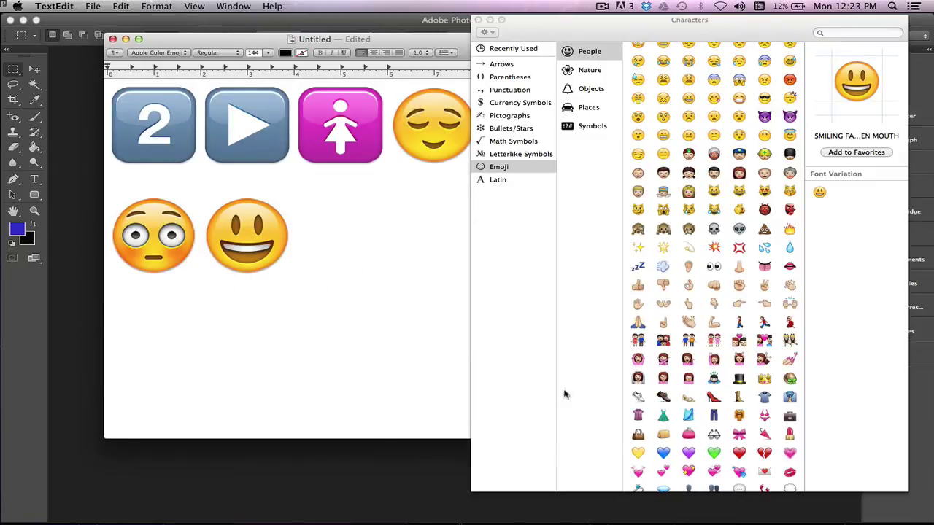
pyautogui.moveTo(611, 31); pyautogui.dragTo(692, 30)
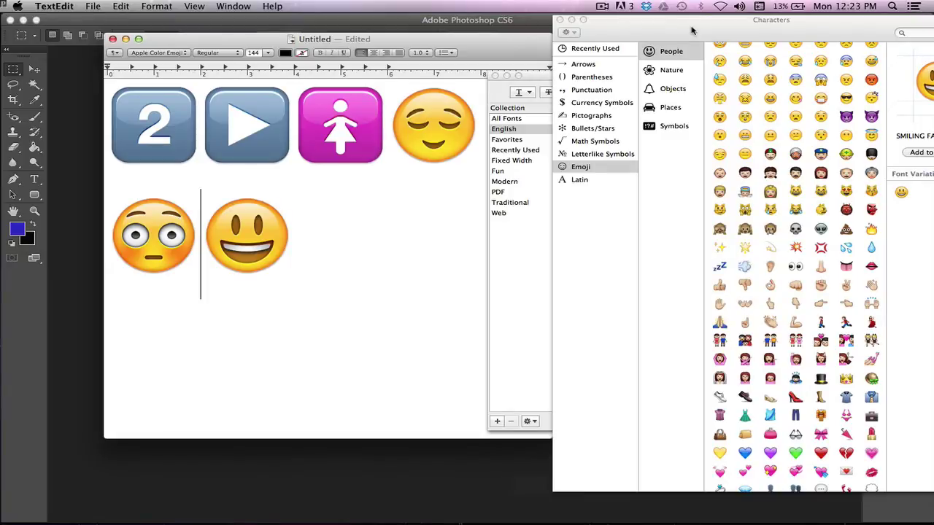
pyautogui.click(122, 6)
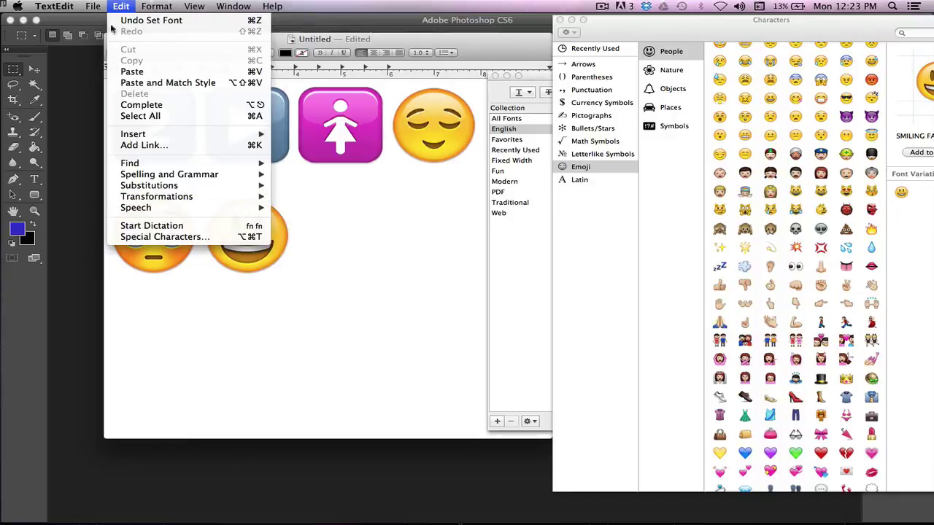
pyautogui.moveTo(93, 6)
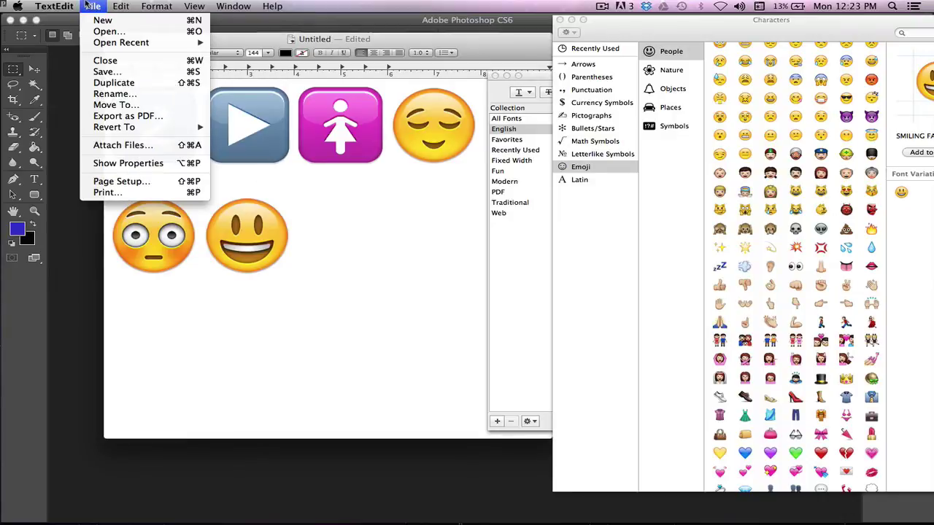
pyautogui.moveTo(108, 127)
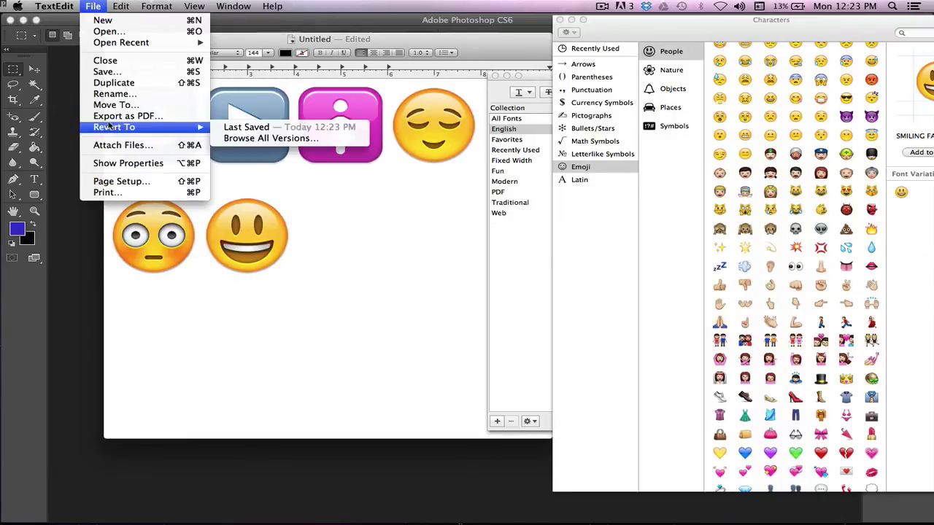
pyautogui.click(100, 6)
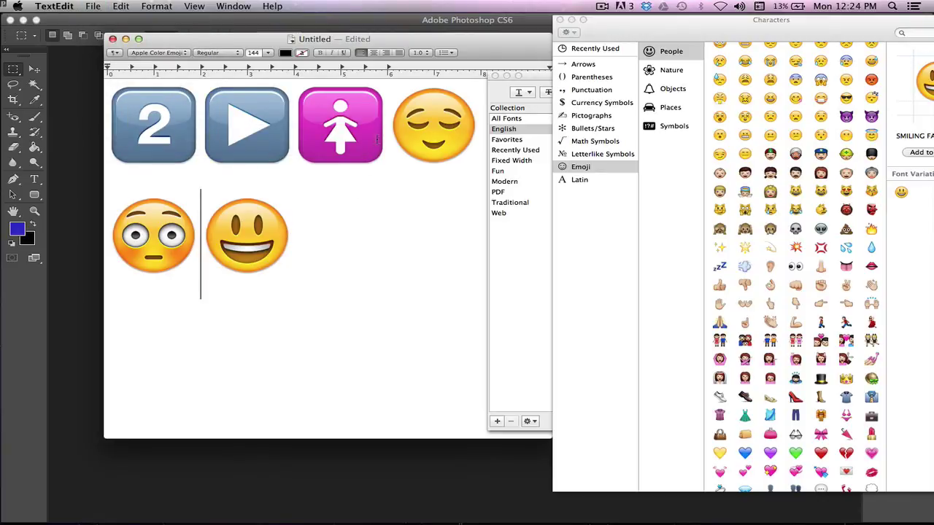
pyautogui.moveTo(384, 139); pyautogui.dragTo(132, 128)
# Delete the three non-face emoji and try enlarging the remaining faces to 288 pt.
pyautogui.press('BackSpace')
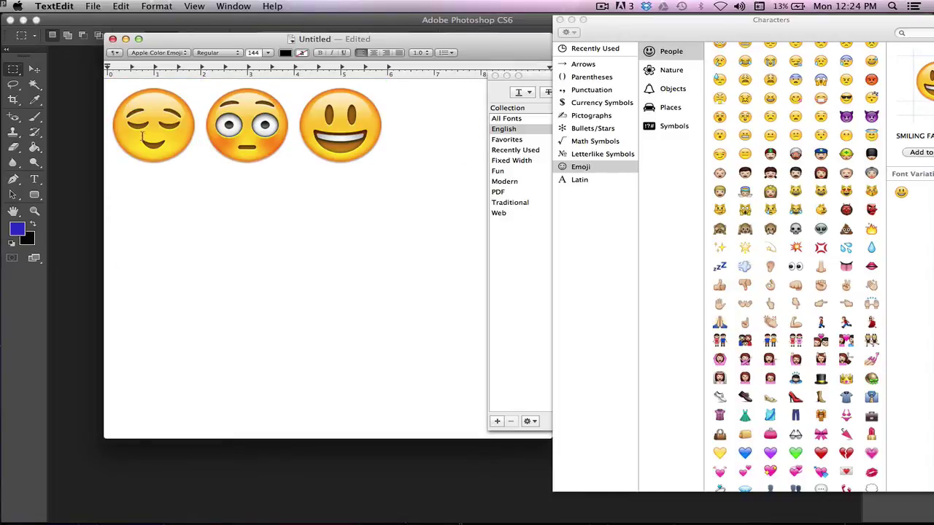
pyautogui.press('super+a')
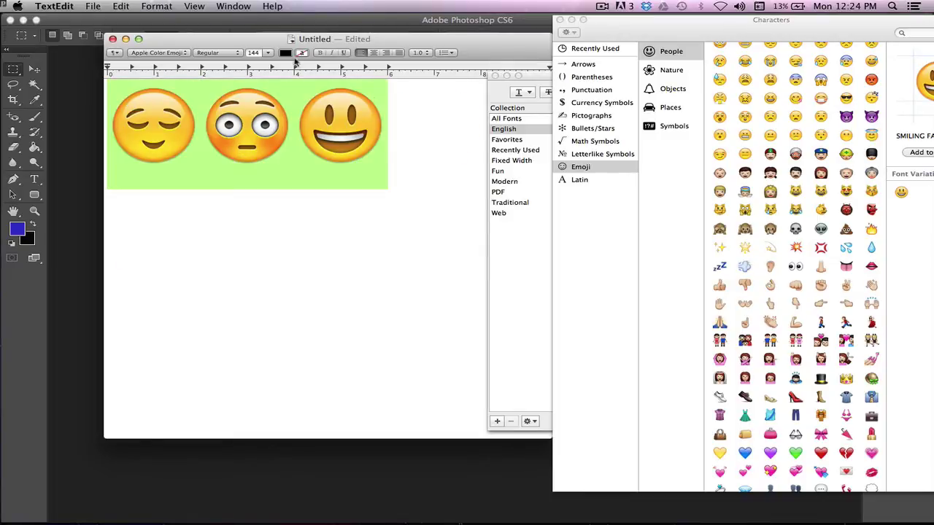
pyautogui.click(267, 52)
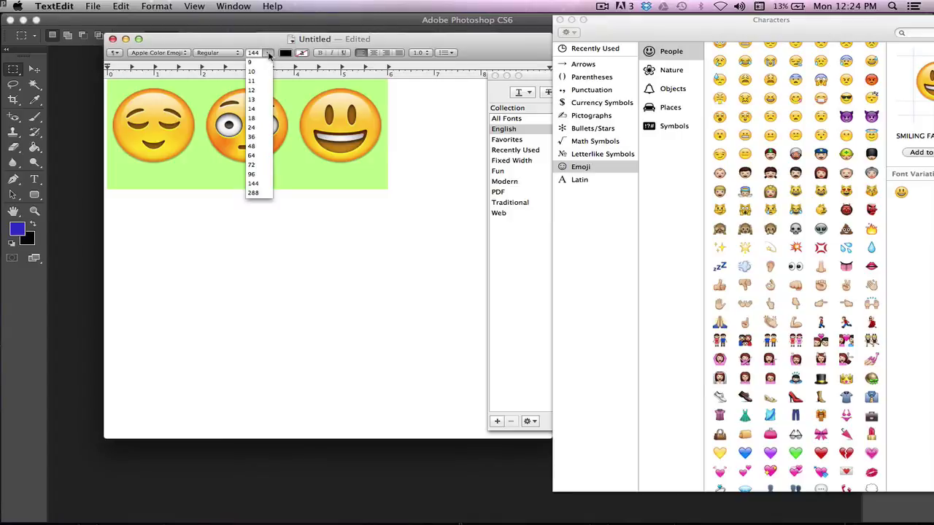
pyautogui.click(255, 193)
pyautogui.click(325, 286)
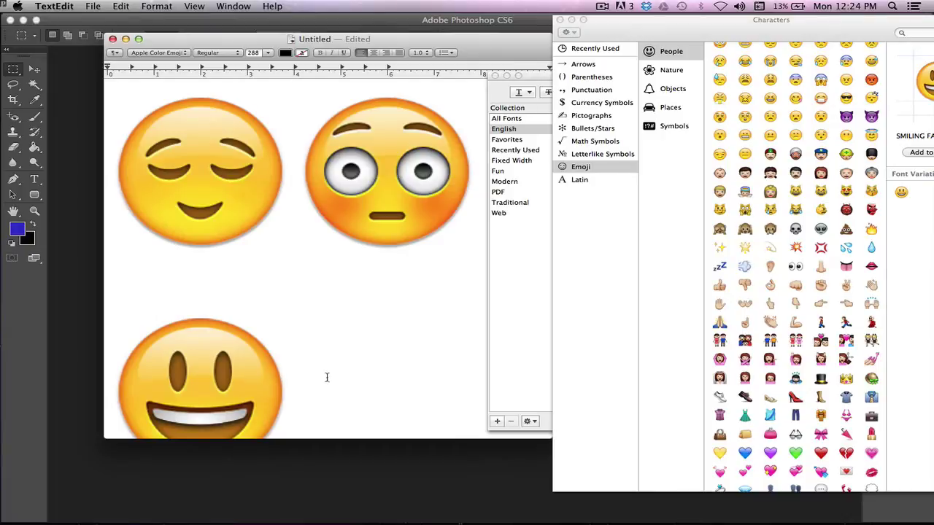
# Set the three faces back to 144 pt.
pyautogui.press('super+a')
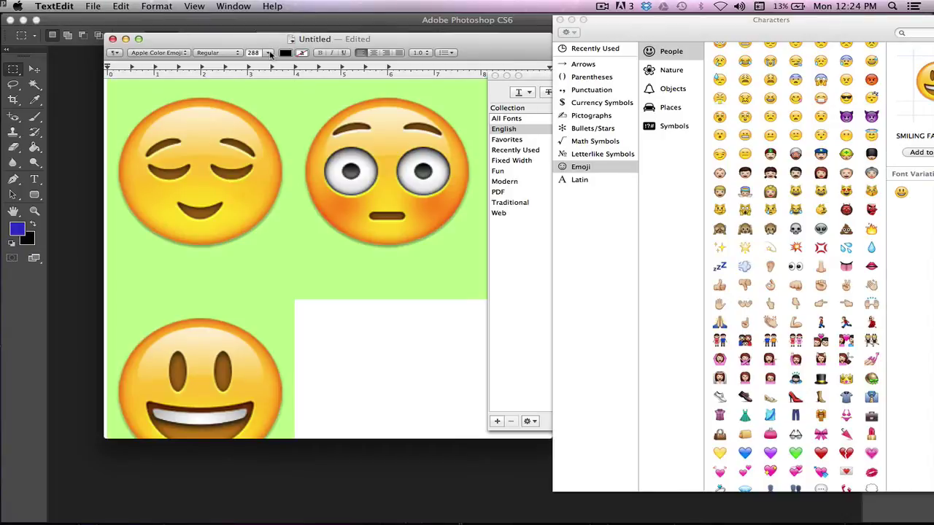
pyautogui.click(269, 52)
pyautogui.click(253, 183)
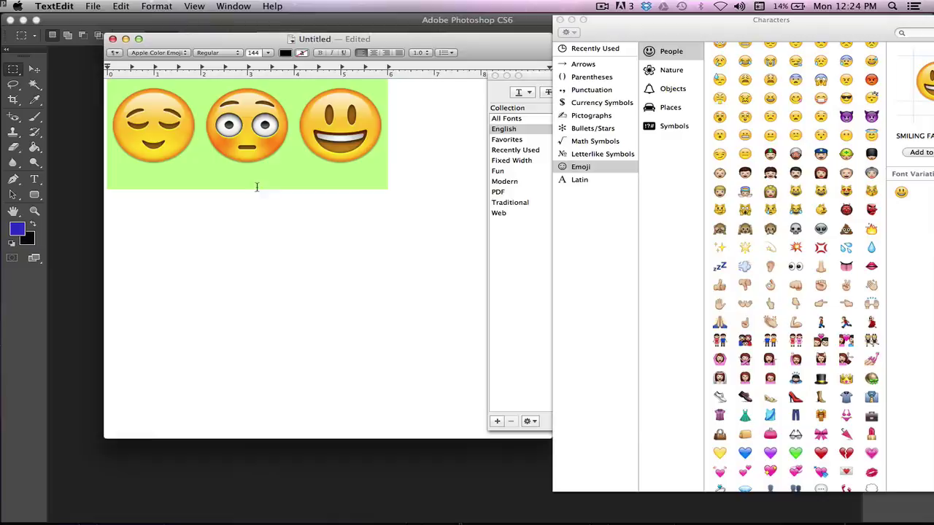
pyautogui.click(287, 216)
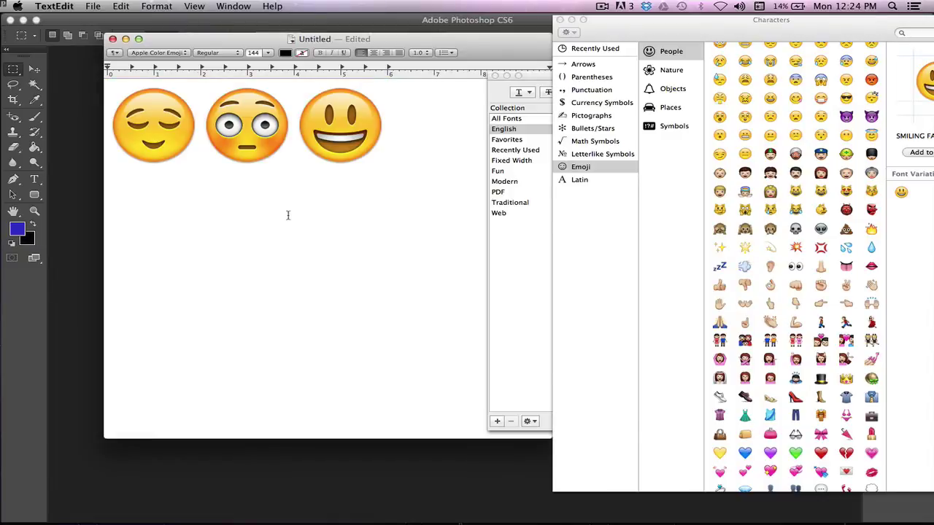
# Export the document as a PDF named 'Emoji' to the Desktop.
pyautogui.click(89, 5)
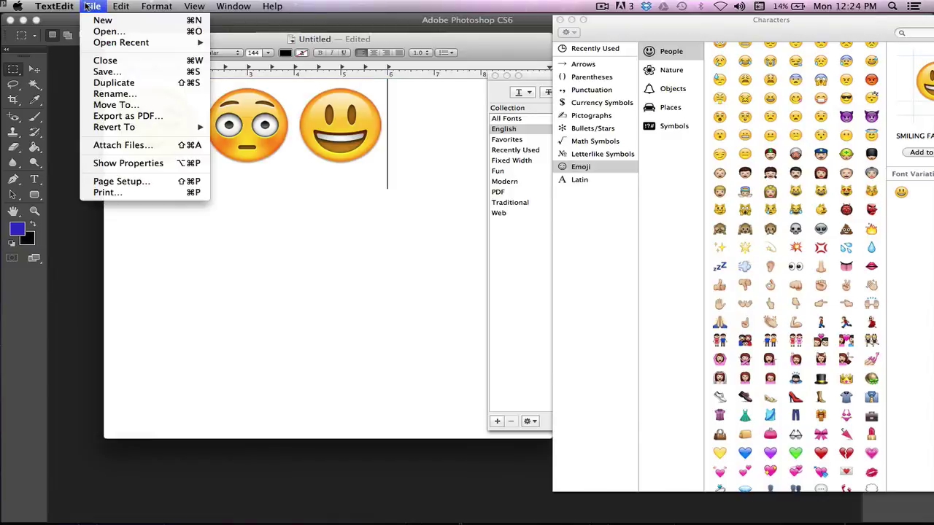
pyautogui.moveTo(118, 7)
pyautogui.click(111, 119)
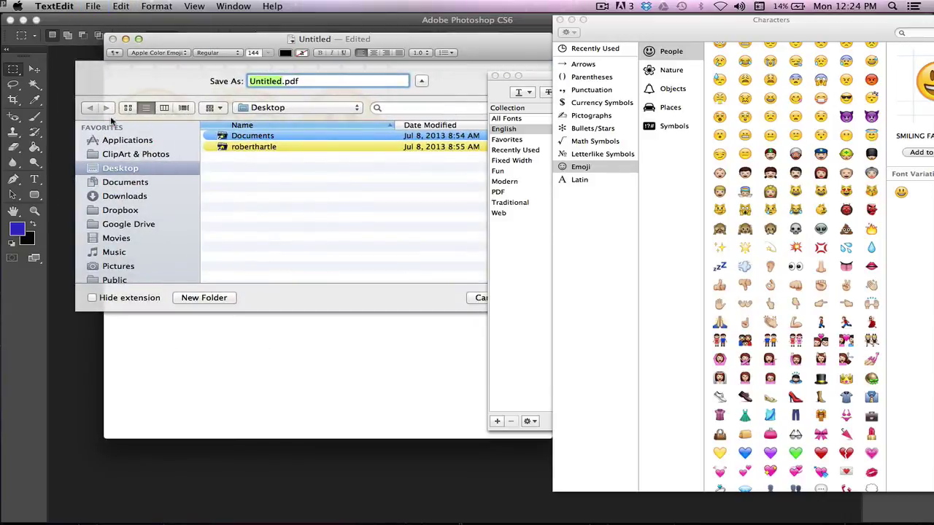
pyautogui.write('Emo')
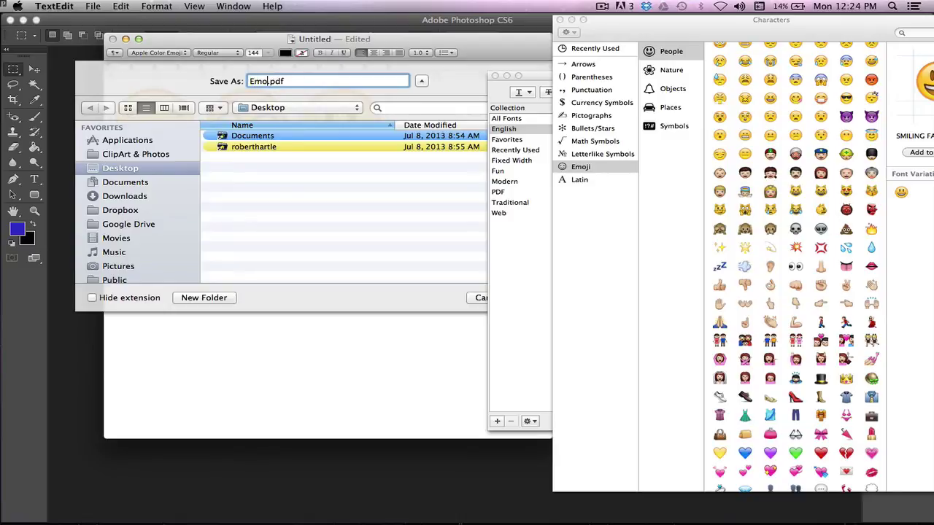
pyautogui.write('ji')
pyautogui.click(550, 76)
pyautogui.moveTo(550, 75); pyautogui.dragTo(821, 167)
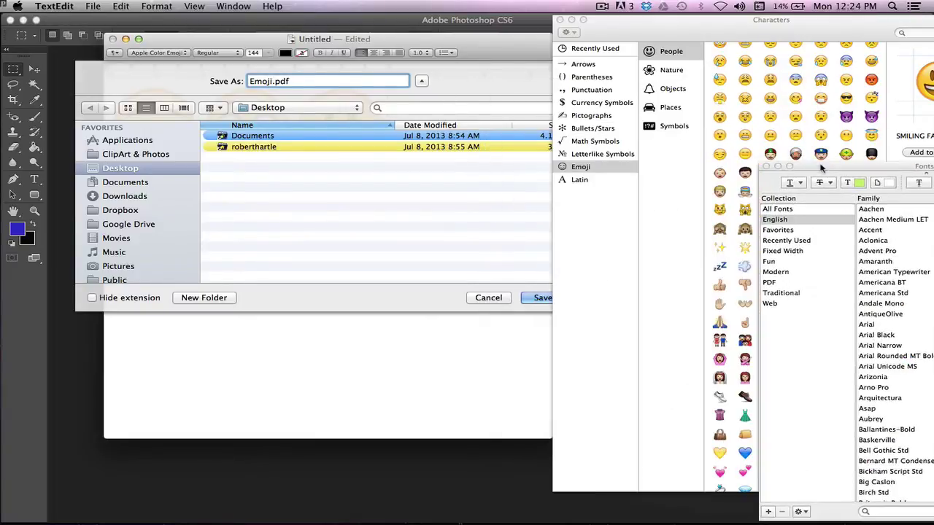
pyautogui.click(540, 299)
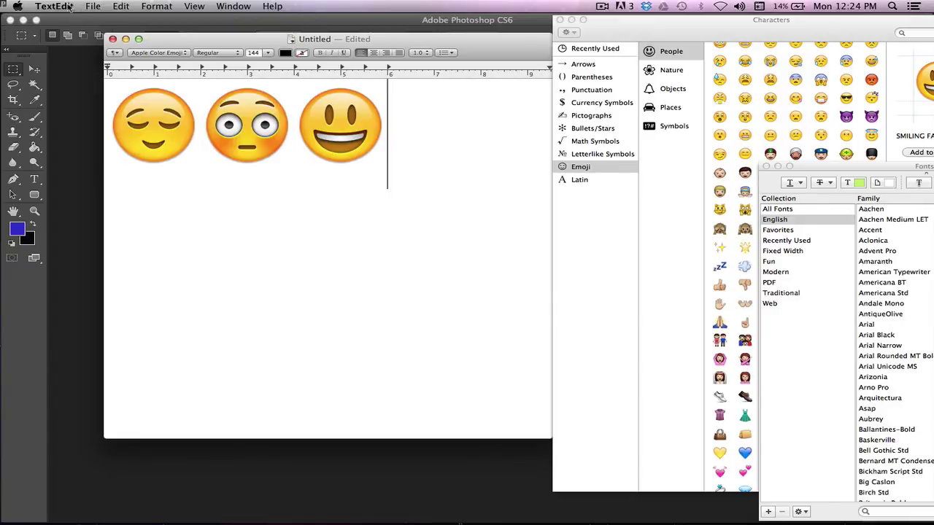
# Bring Photoshop to the front and minimize the Characters window.
pyautogui.click(70, 86)
pyautogui.click(63, 5)
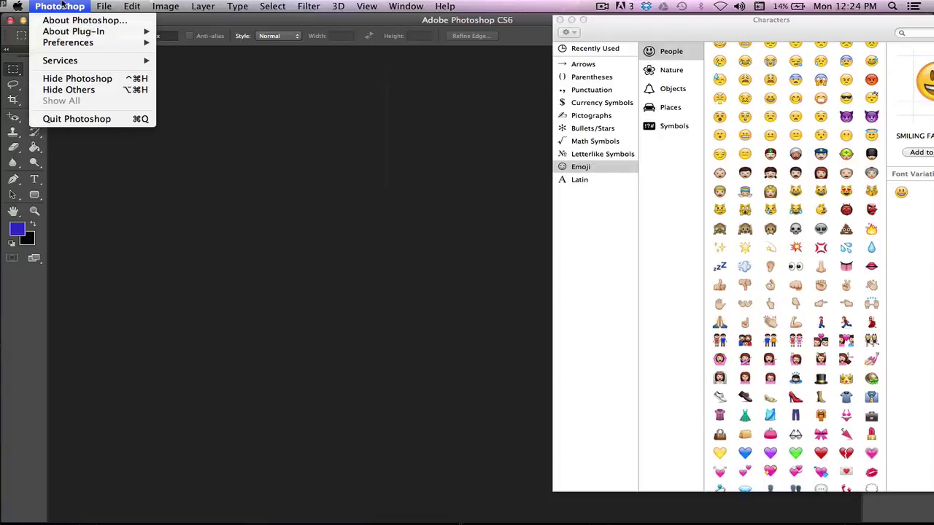
pyautogui.click(470, 12)
pyautogui.click(572, 20)
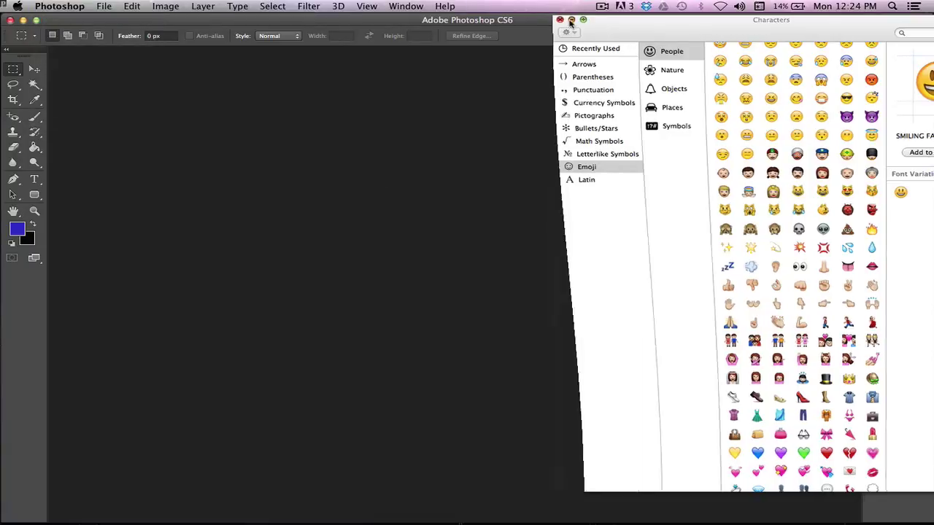
# In Photoshop's Open dialog, select Emoji.pdf on the Desktop.
pyautogui.click(104, 5)
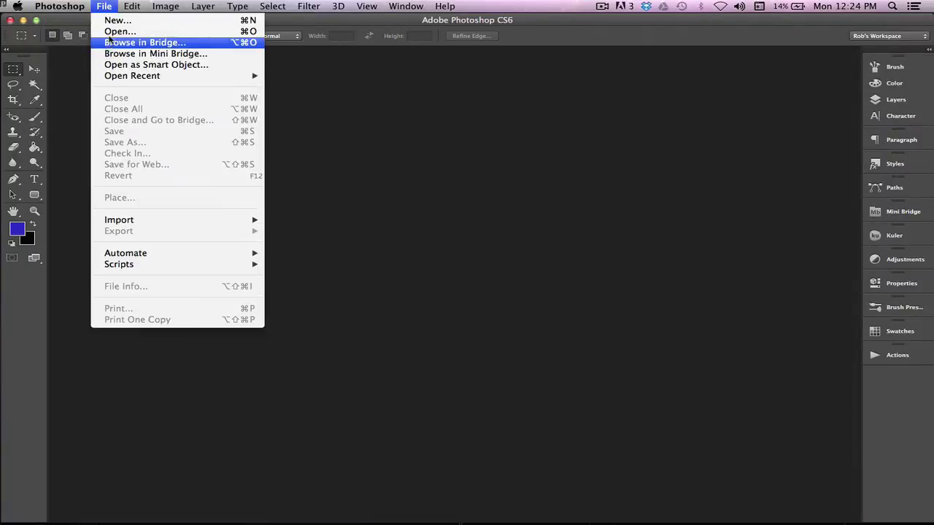
pyautogui.click(115, 31)
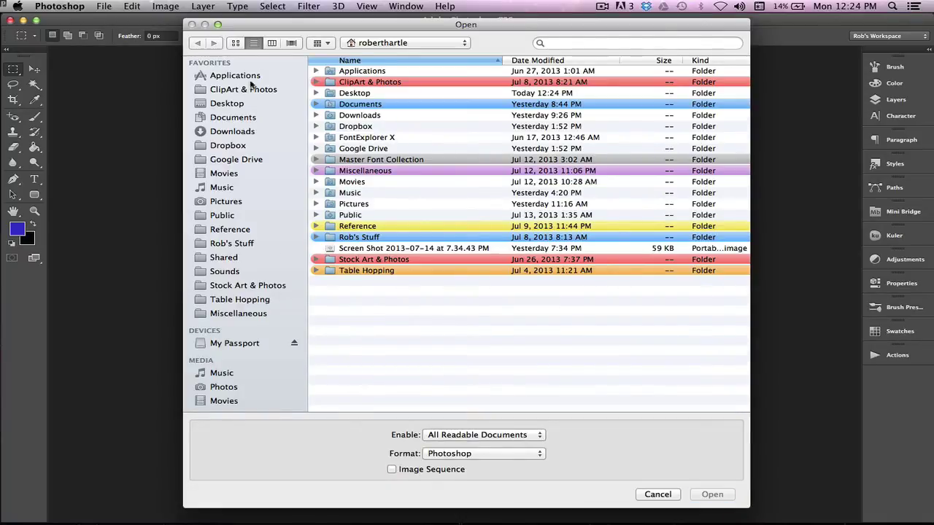
pyautogui.click(236, 105)
pyautogui.click(378, 83)
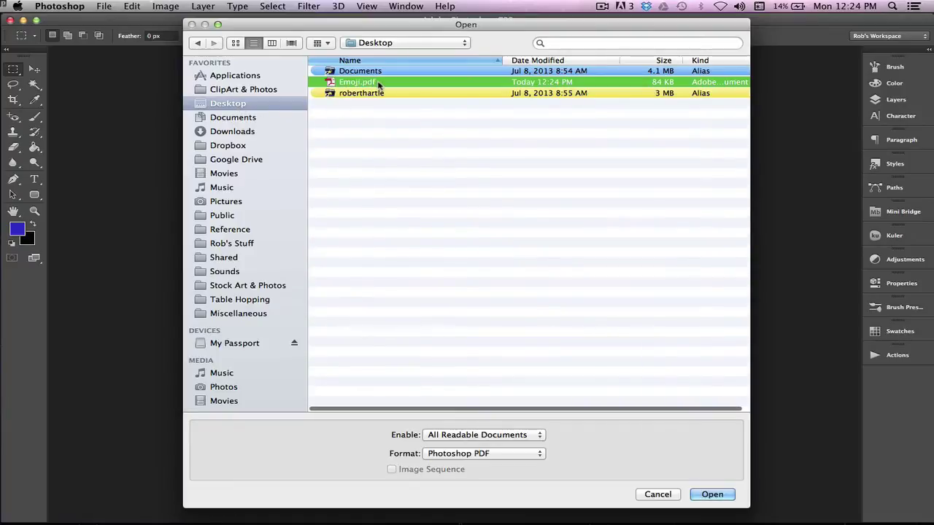
# Open Emoji.pdf and import it with Mode set to RGB Color.
pyautogui.click(712, 495)
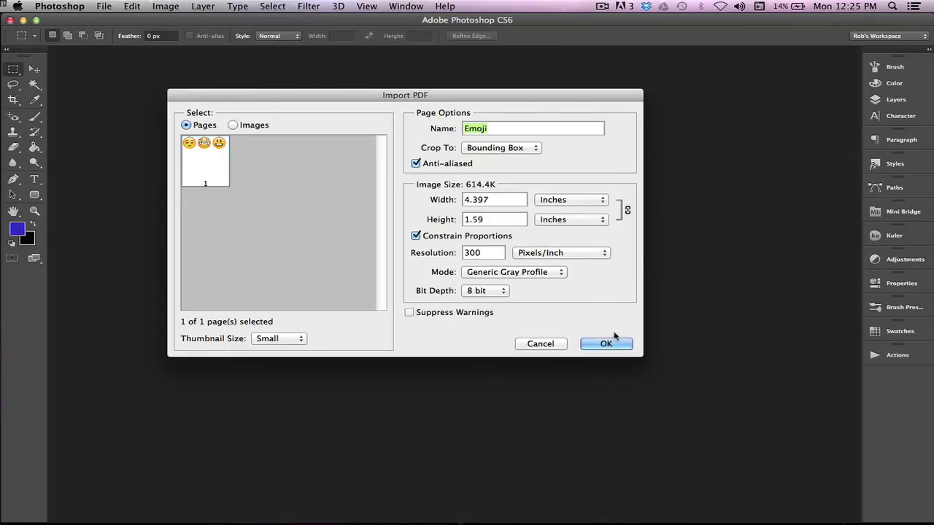
pyautogui.click(531, 271)
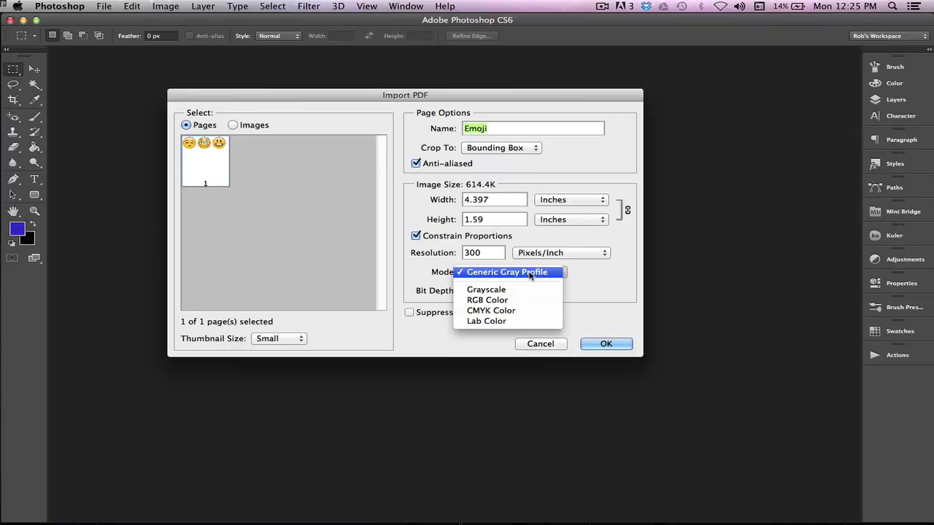
pyautogui.click(523, 301)
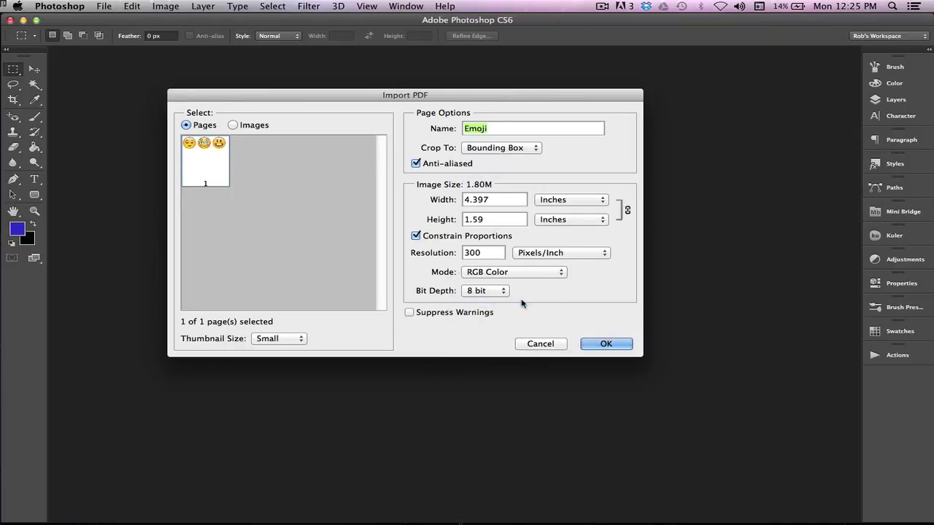
pyautogui.click(602, 345)
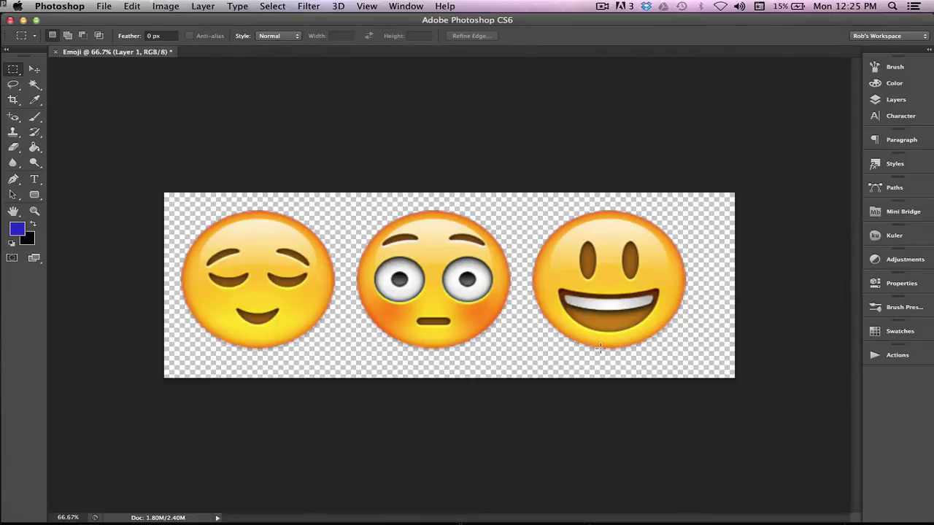
# Zoom out to 50% and marquee-select the area around the smiling face.
pyautogui.press('super+minus')
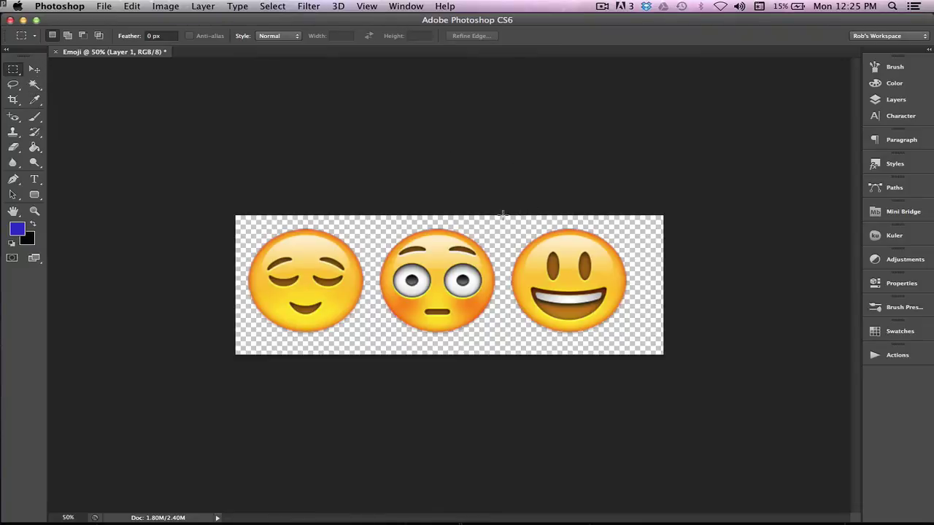
pyautogui.moveTo(607, 307); pyautogui.dragTo(642, 350)
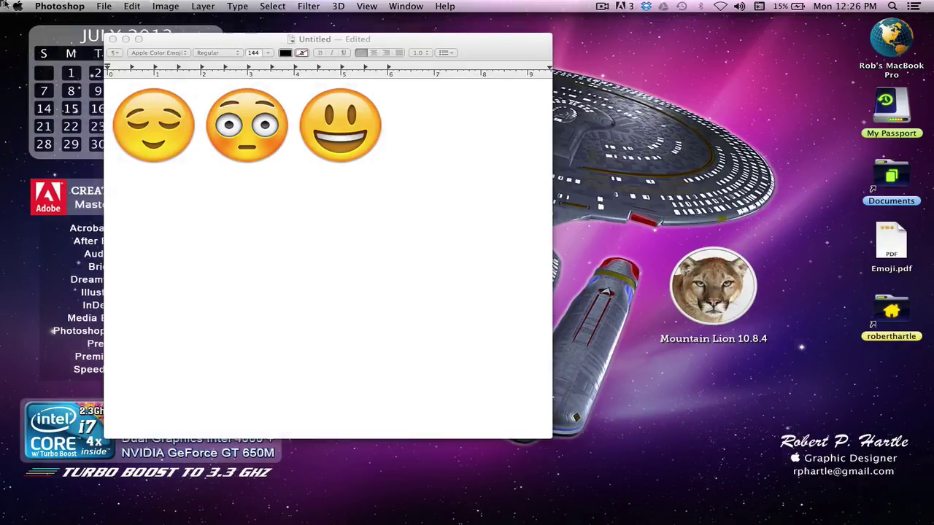
# Open PopChar and scroll through the Apple Color Emoji glyphs to the Emoticons (76) block.
pyautogui.click(3, 5)
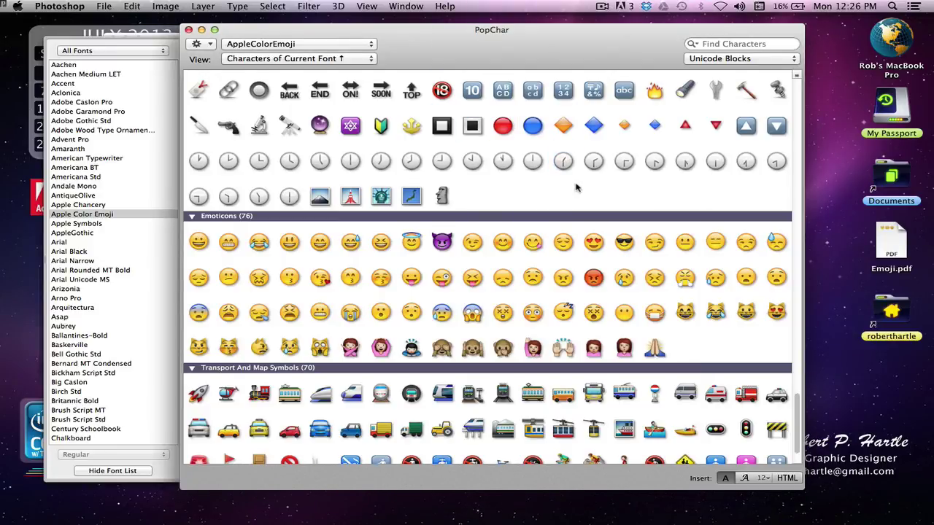
pyautogui.scroll(10, 576, 189)
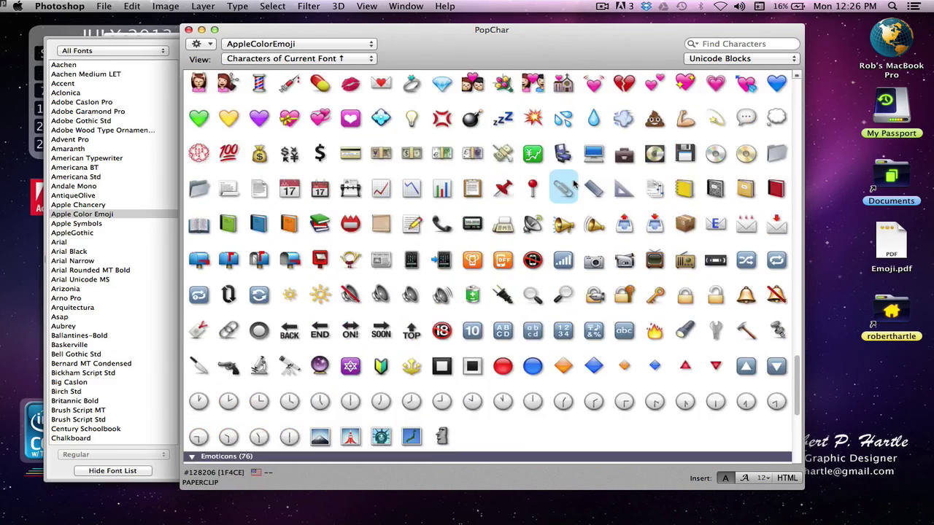
pyautogui.scroll(5, 576, 184)
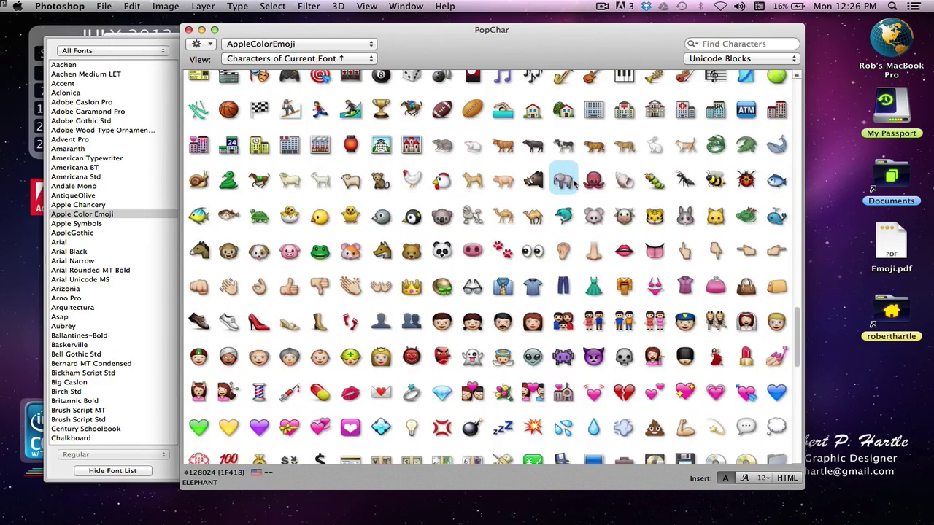
pyautogui.scroll(-4, 576, 183)
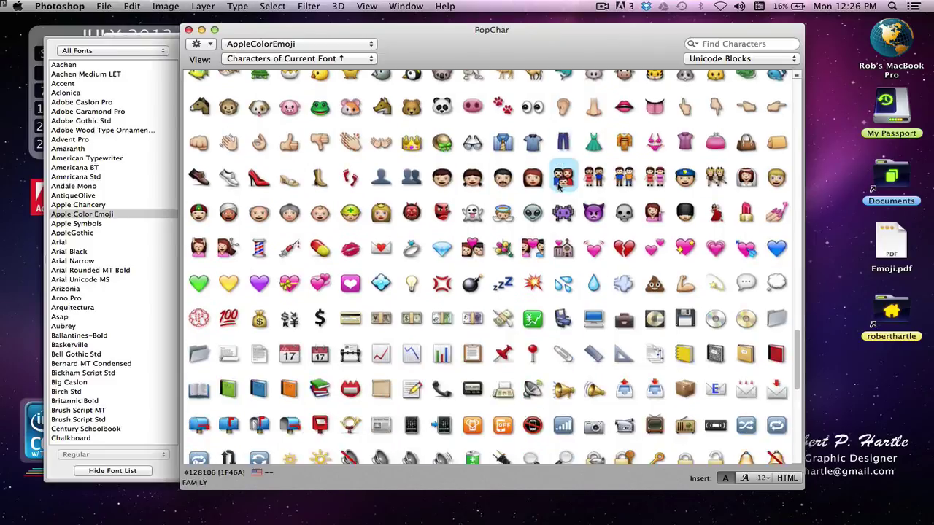
pyautogui.scroll(-1, 560, 186)
pyautogui.scroll(-5, 560, 187)
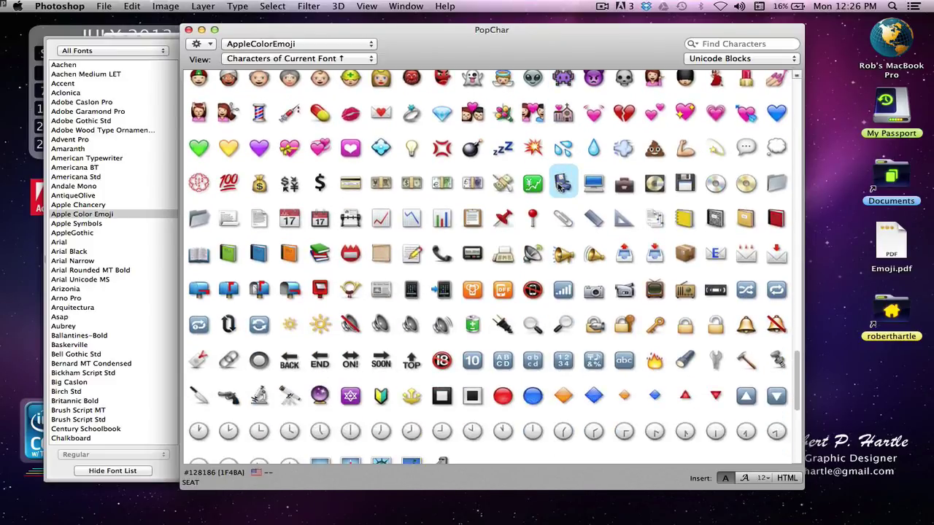
pyautogui.scroll(-3, 561, 186)
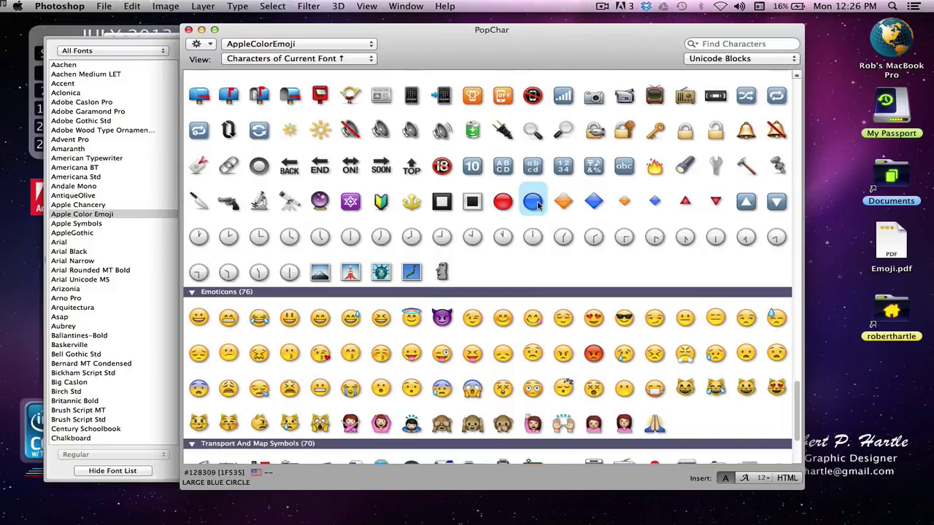
pyautogui.scroll(2, 537, 205)
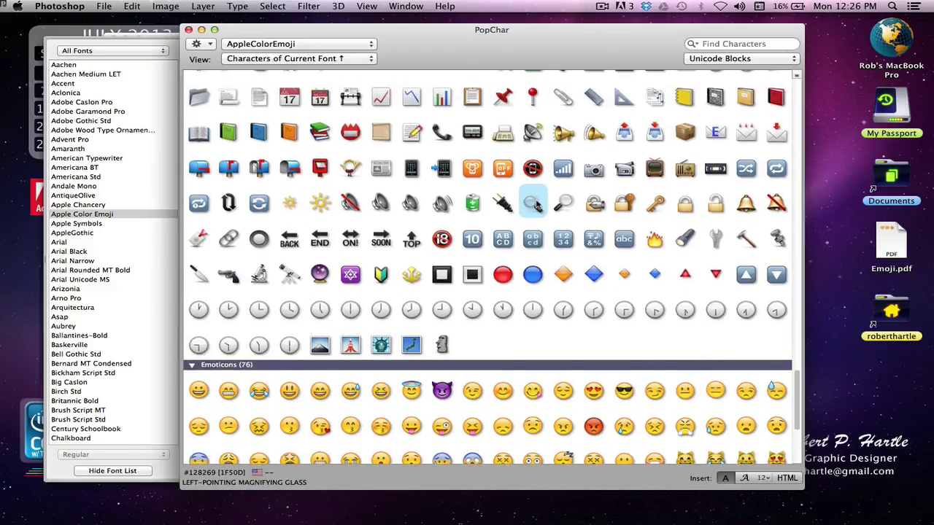
pyautogui.scroll(2, 537, 205)
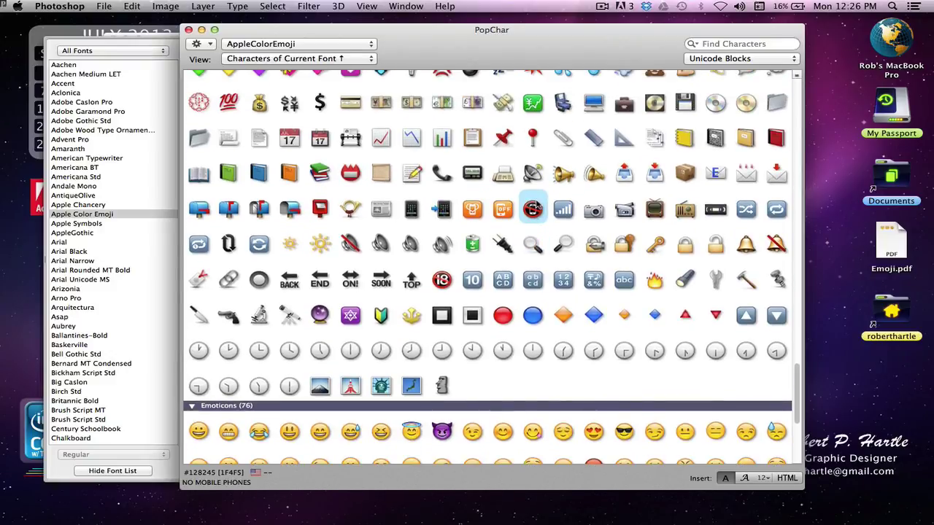
pyautogui.scroll(1, 537, 205)
pyautogui.scroll(-8, 537, 205)
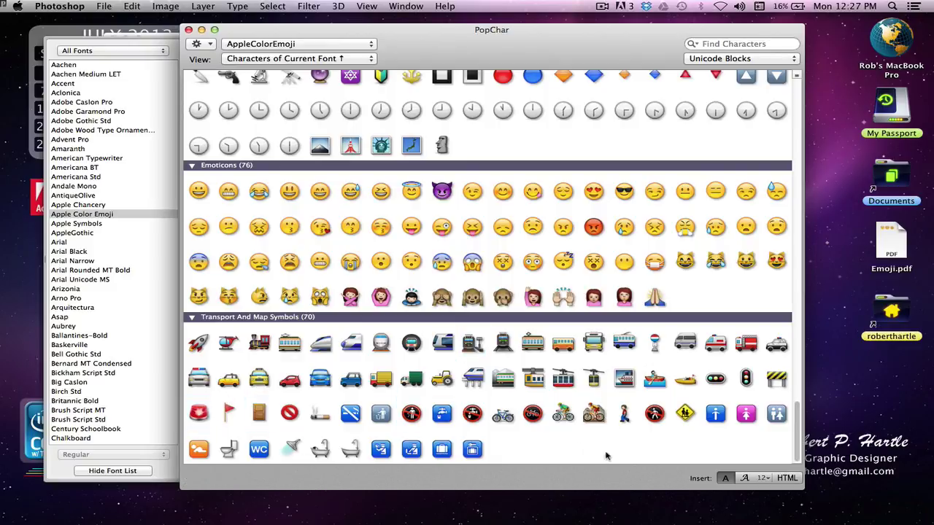
pyautogui.click(475, 389)
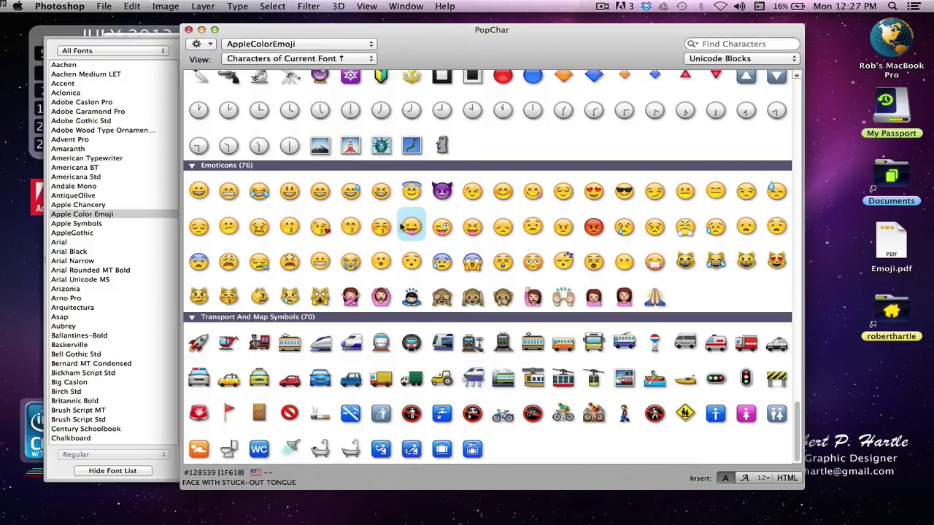
pyautogui.scroll(5, 452, 169)
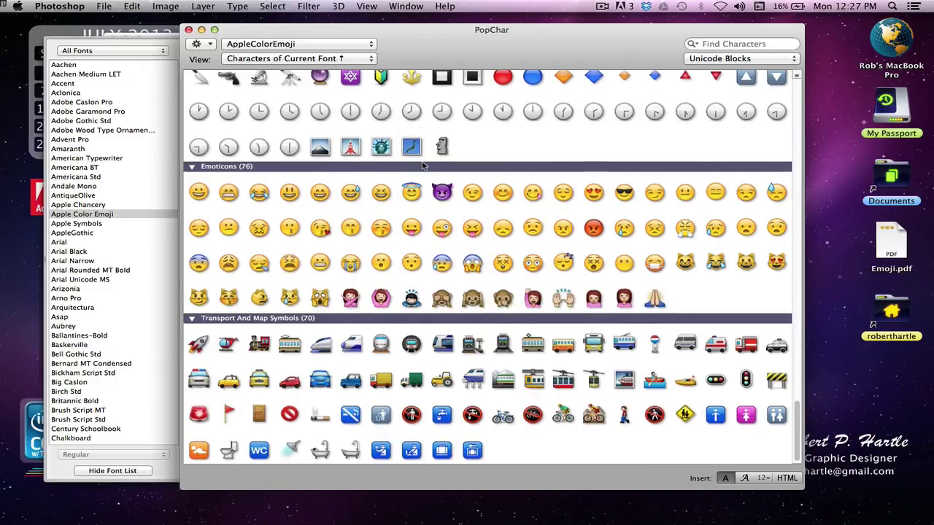